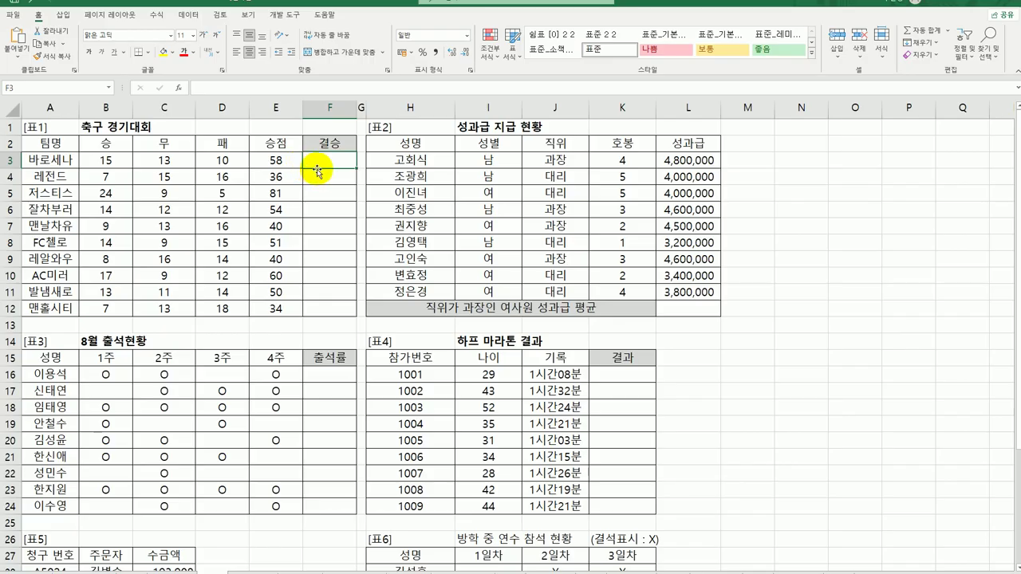
Rank E3 within $E$3:$E$12 with RANK.EQ and order 0 in cell F3, and fill the formula down to F12
type("=")
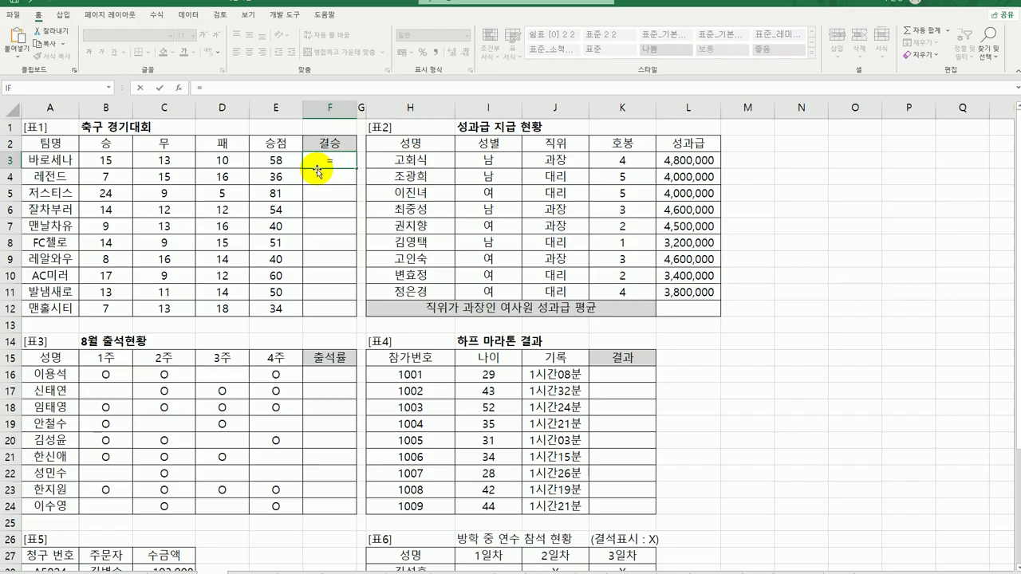
type("ㄱrank.")
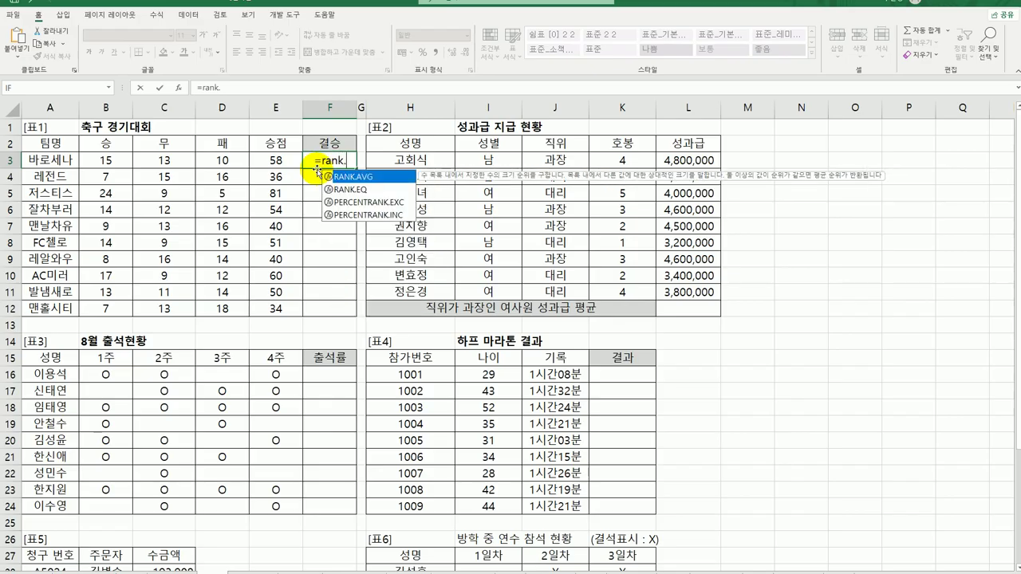
double_click(356, 190)
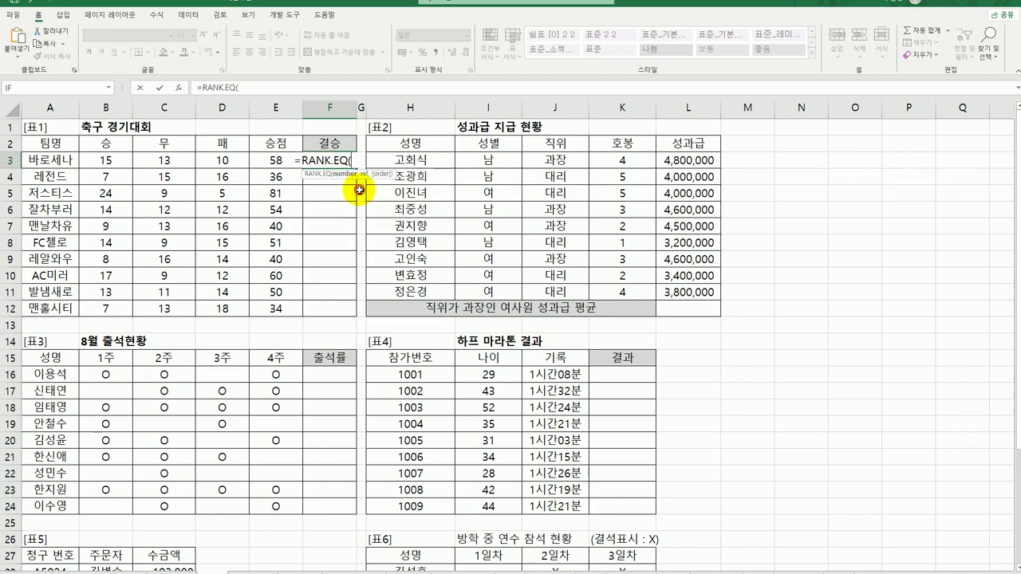
left_click(179, 87)
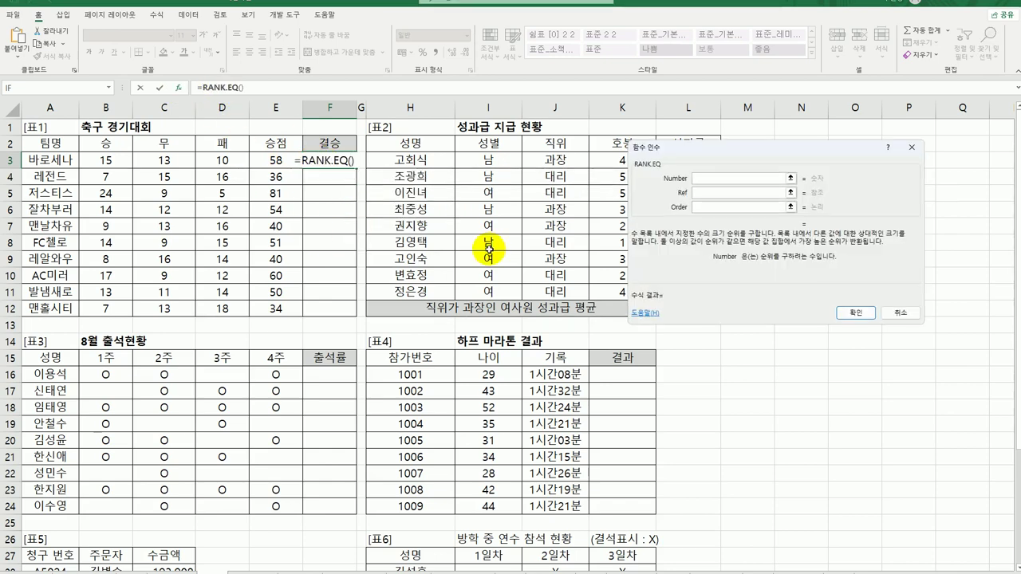
left_click(279, 159)
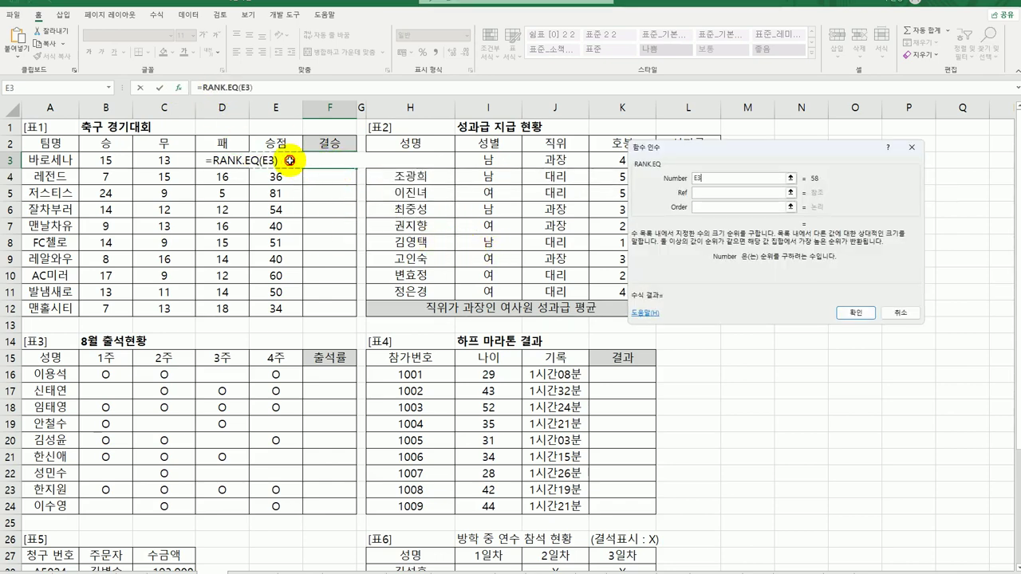
left_click(705, 192)
left_click_drag(275, 160, 271, 307)
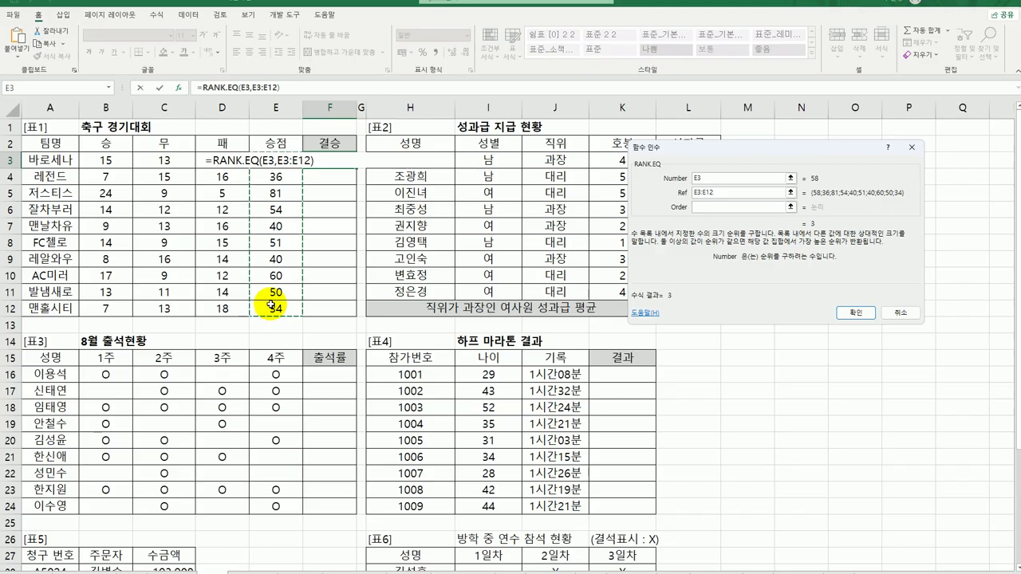
key("F4")
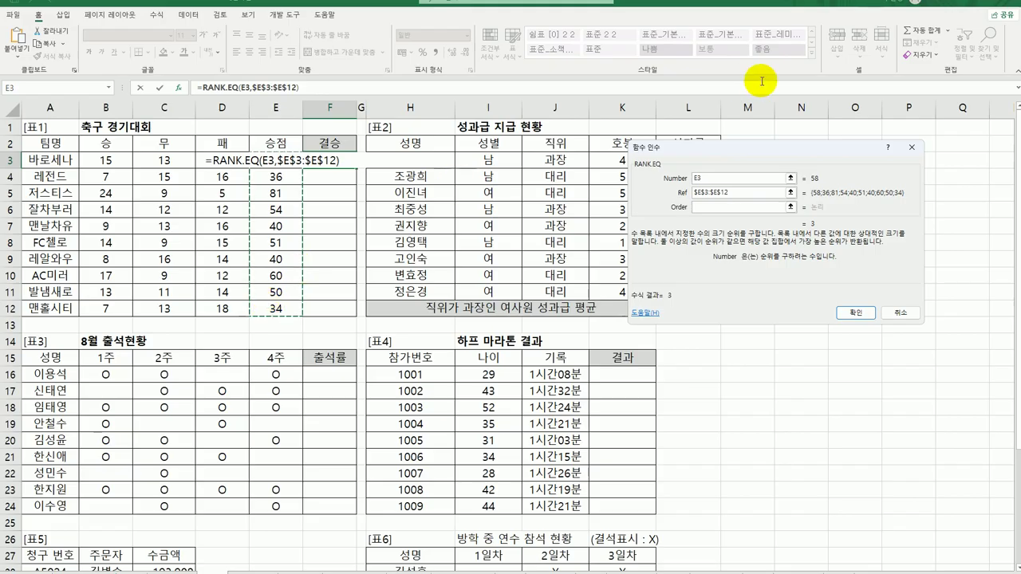
left_click(712, 208)
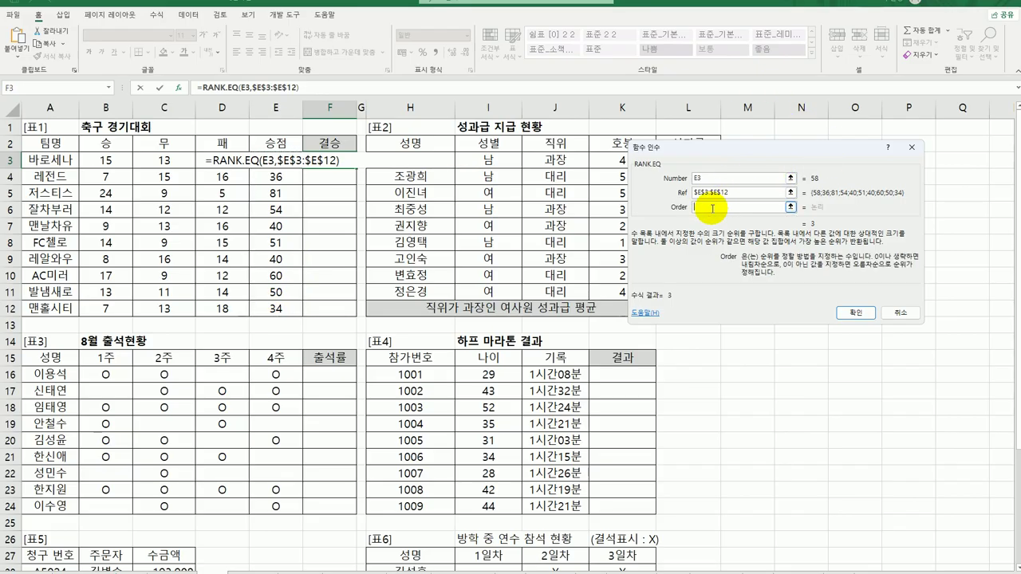
type("0")
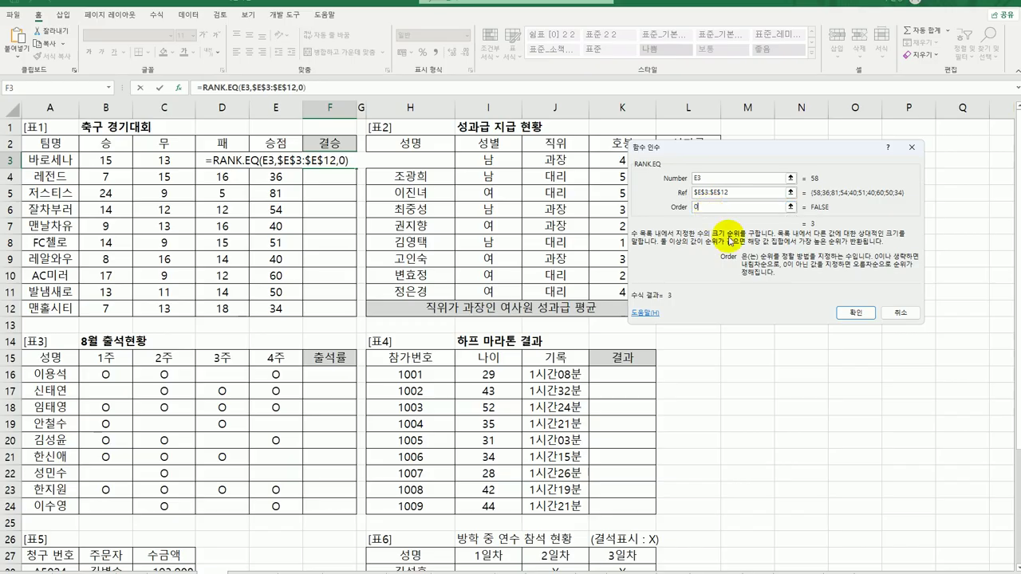
left_click(853, 312)
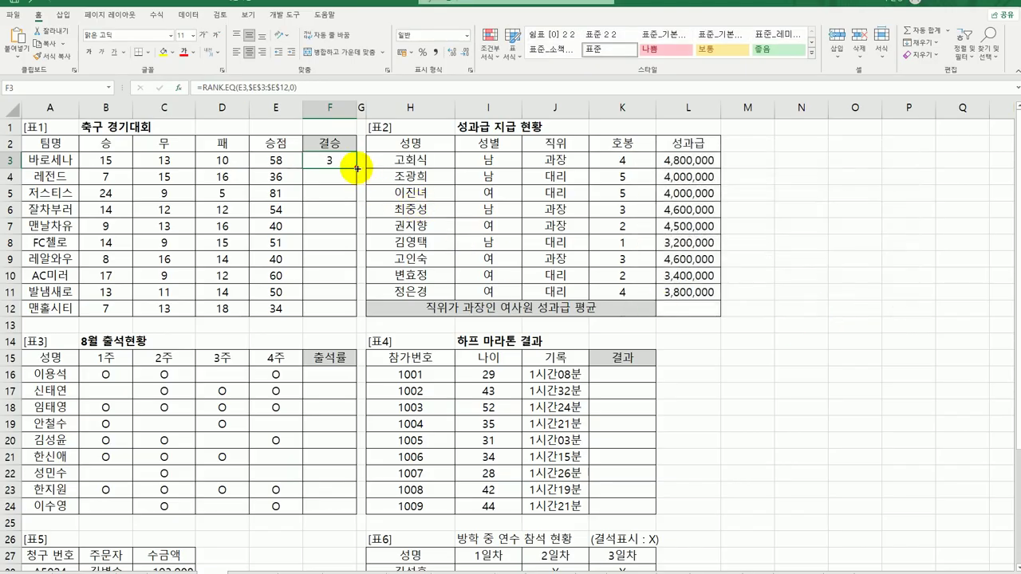
left_click_drag(356, 166, 339, 310)
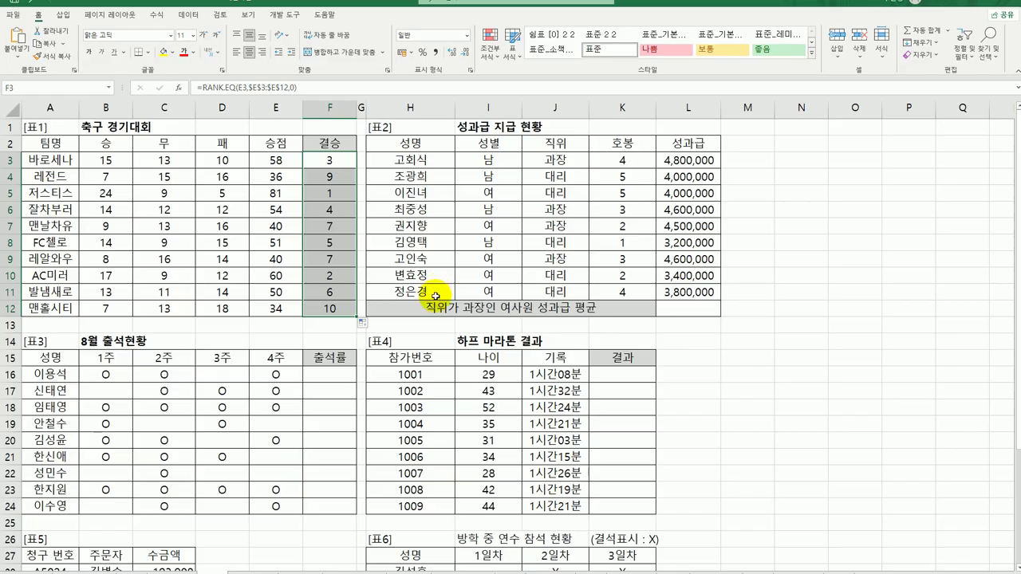
Wrap the RANK.EQ formula in F3 in an IF function whose logical test checks for a rank <=3
left_click(318, 160)
double_click(317, 160)
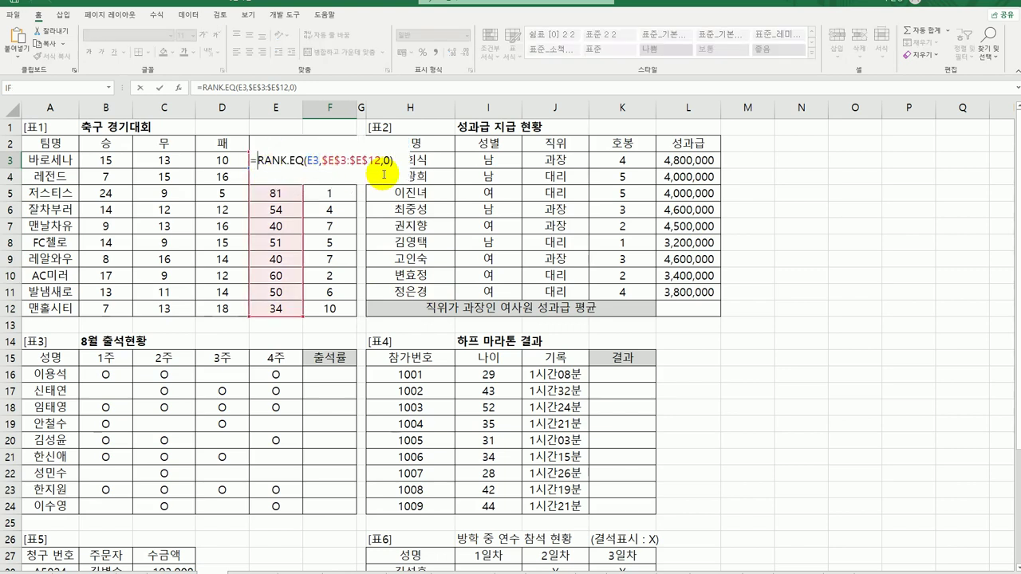
type("if")
key("Tab")
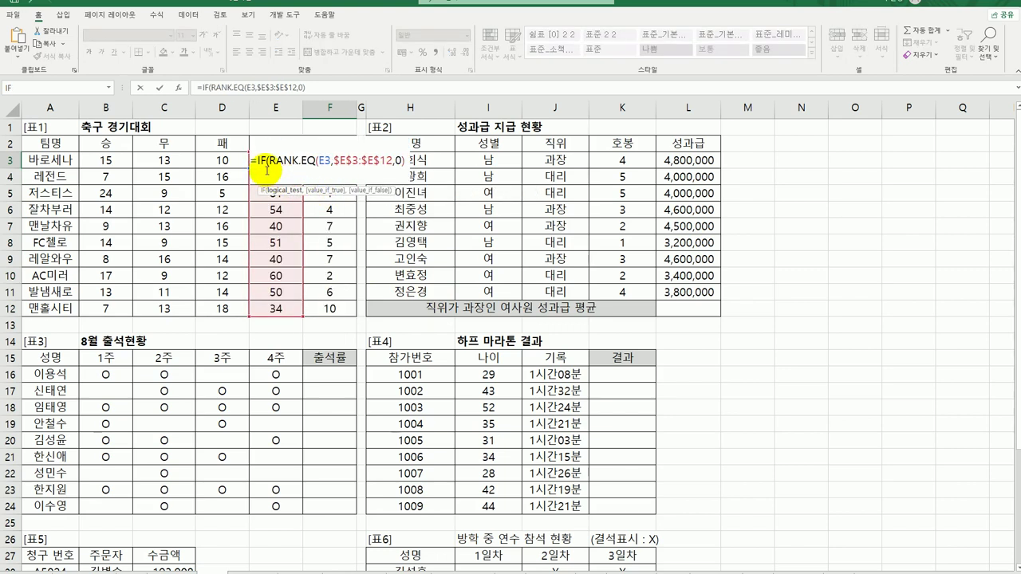
left_click(179, 87)
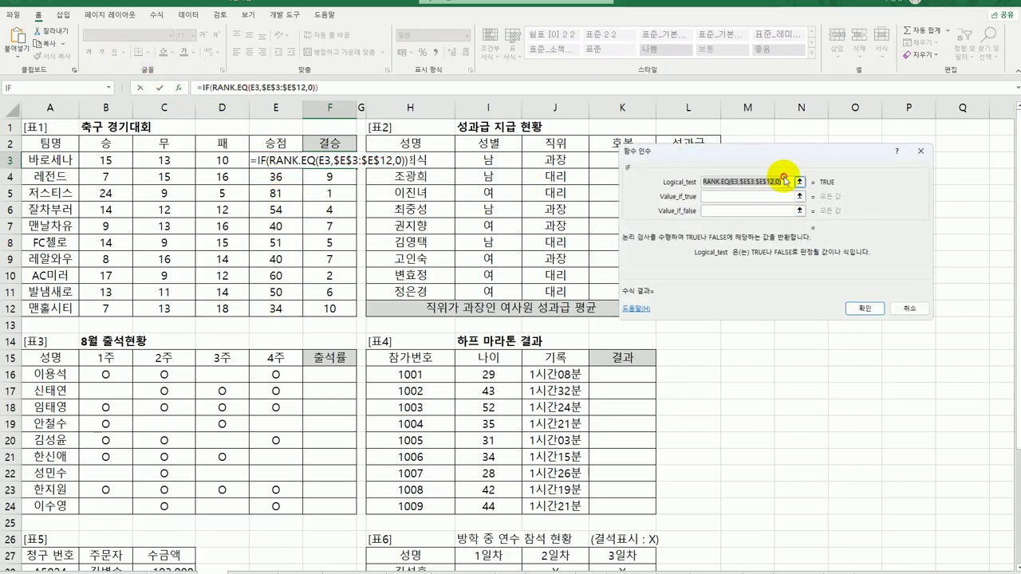
left_click(777, 182)
type("<=3")
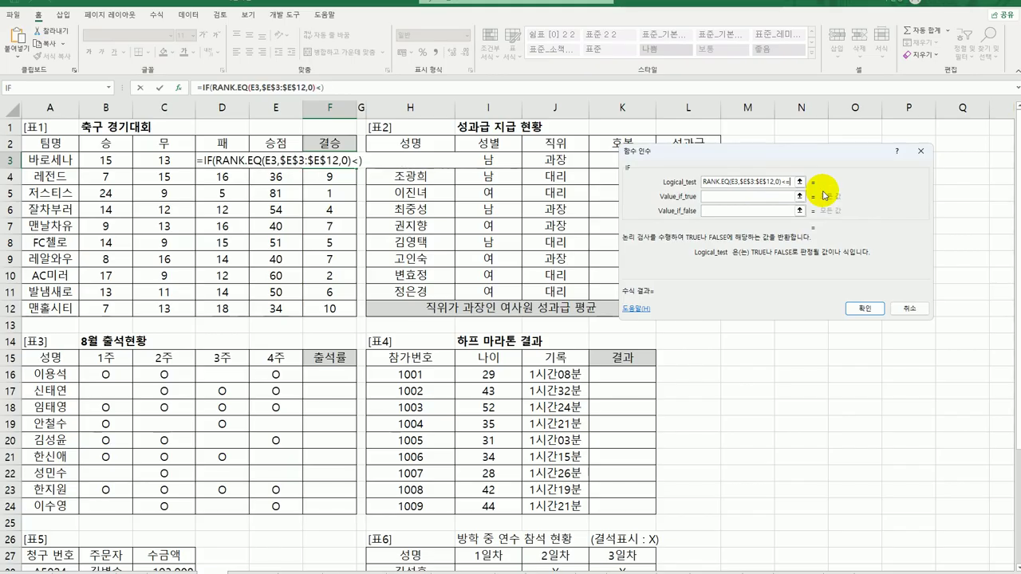
Make the IF in F3 return "결승진출" when true and "" when false, and fill the formula down to F12
left_click(769, 197)
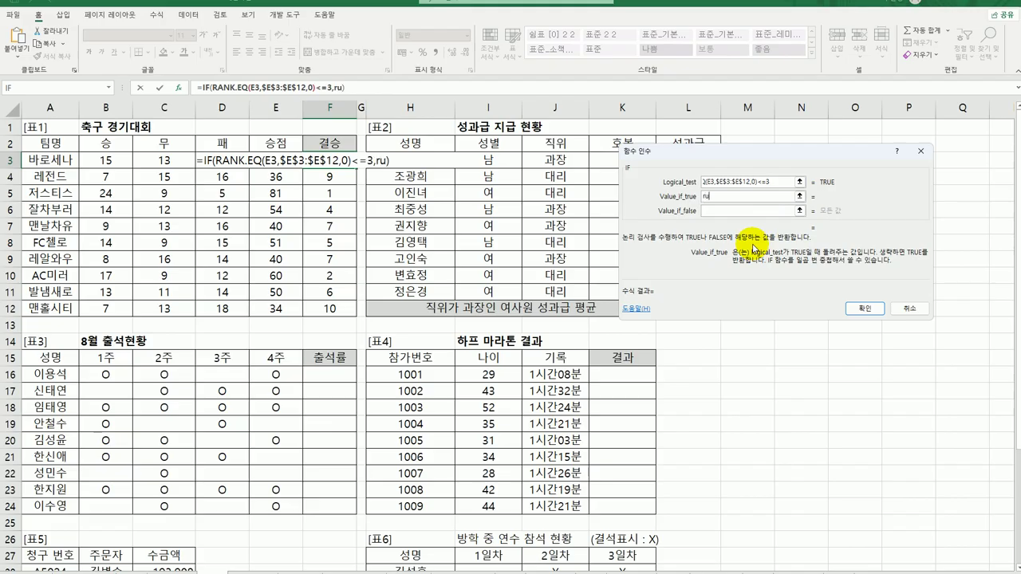
type("결승진출")
key("Tab")
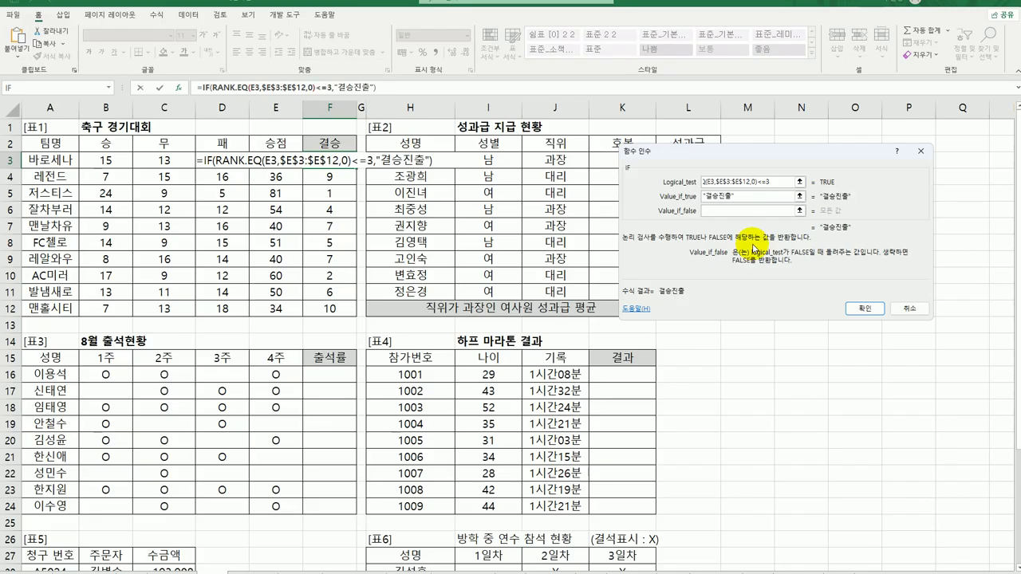
type("\"\"")
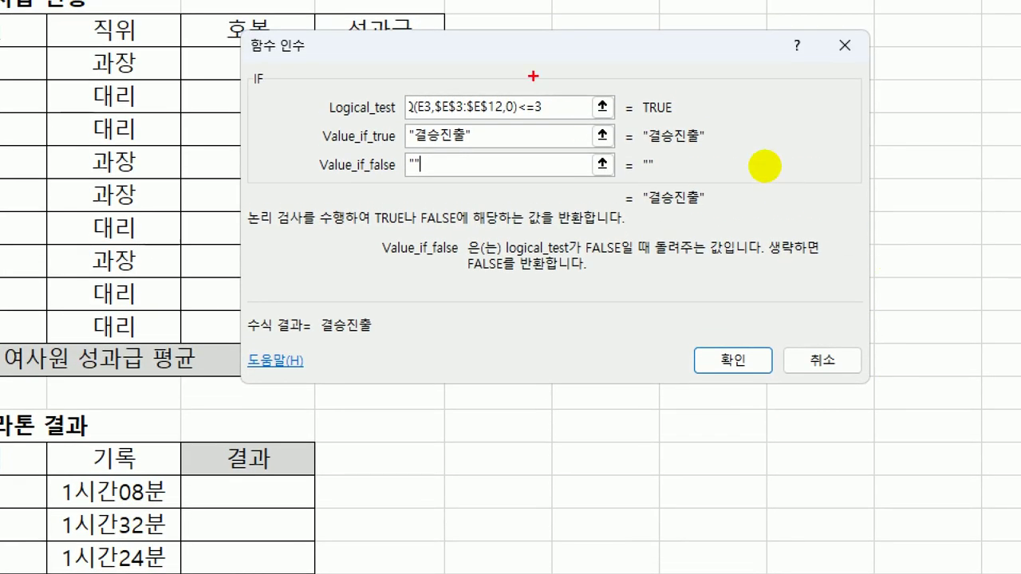
mouse_move(556, 203)
left_mouse_down()
mouse_move(510, 201)
mouse_move(551, 222)
left_mouse_up()
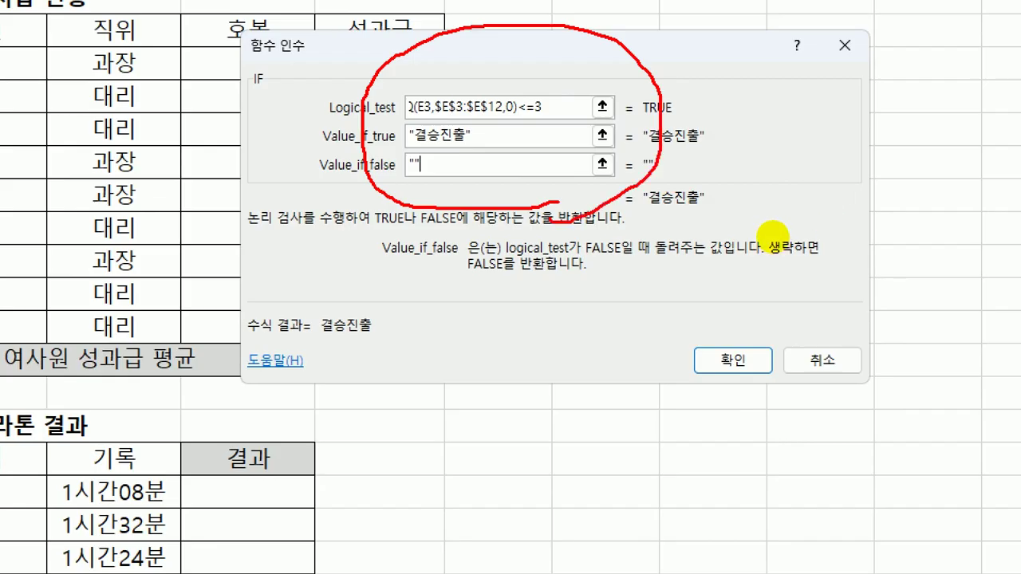
left_click_drag(515, 118, 550, 114)
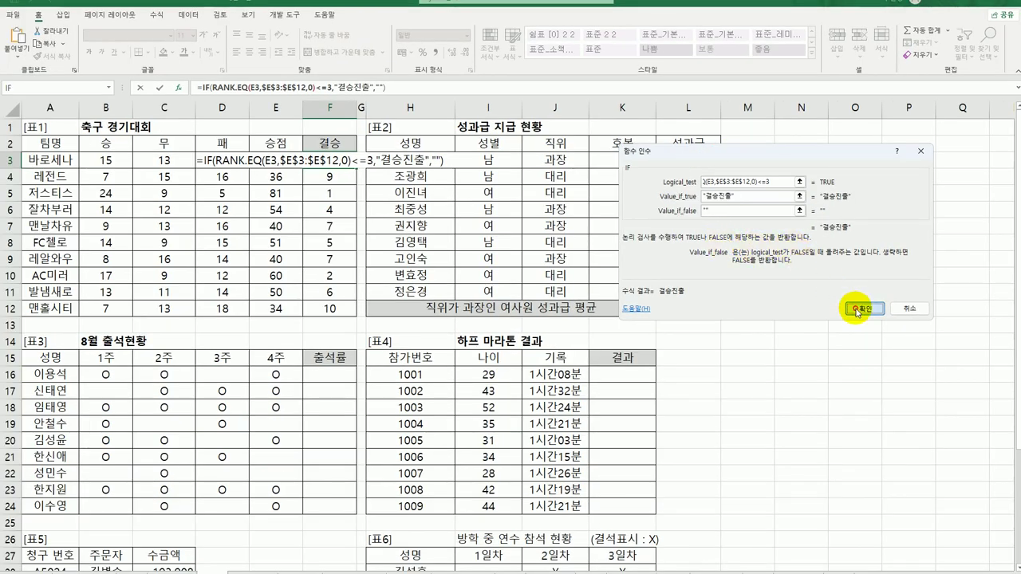
left_click(857, 310)
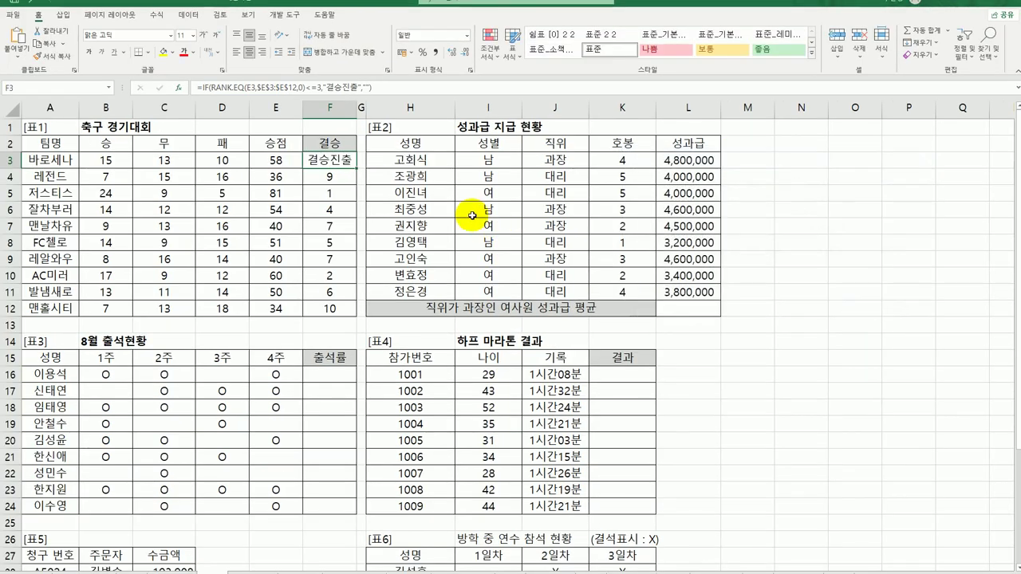
left_click_drag(357, 169, 351, 315)
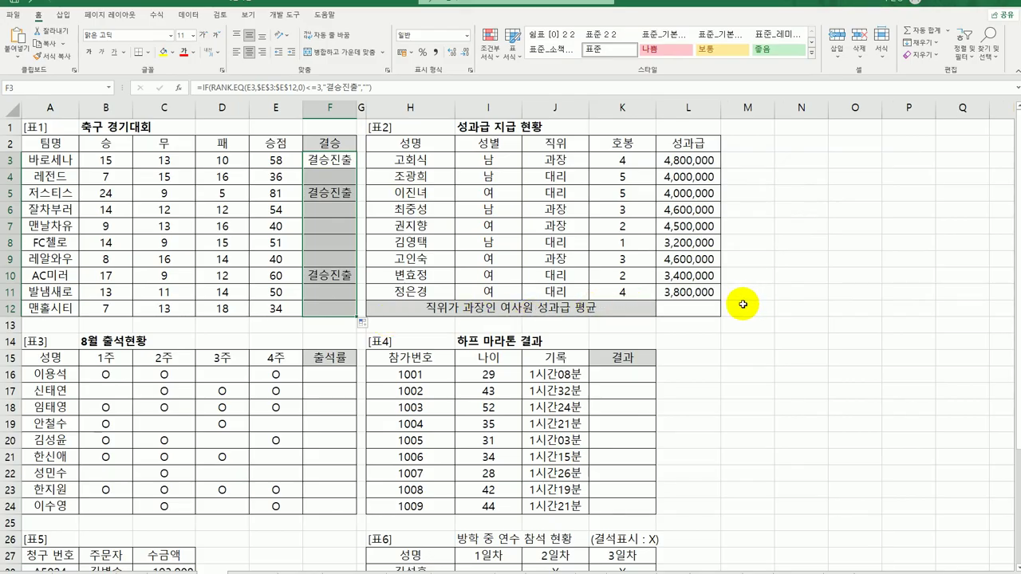
Start an AVERAGEIFS function in cell L12 with the 성과급 values L3:L11 as the average range
left_click_drag(488, 160, 487, 281)
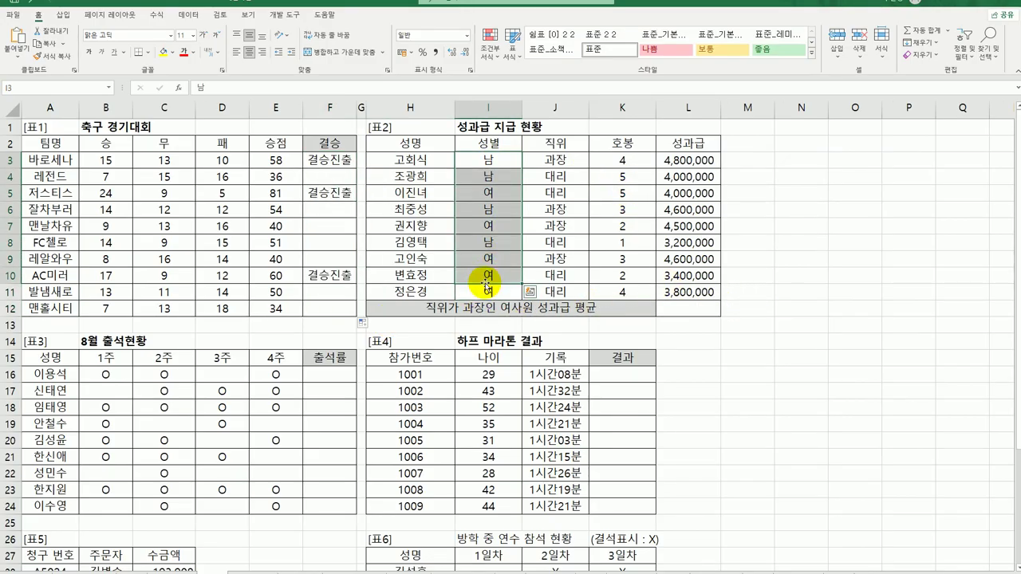
left_click(566, 162)
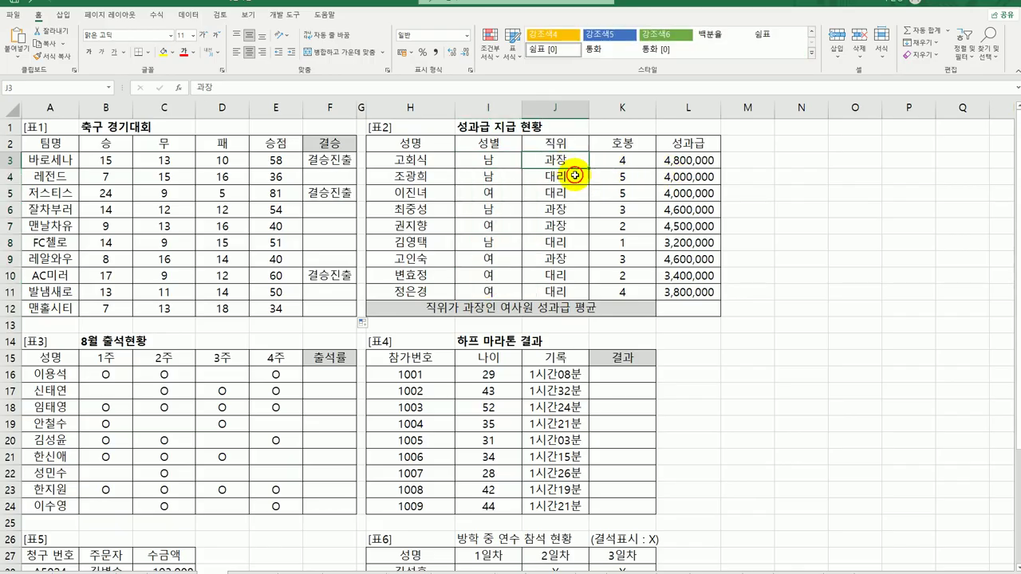
left_click(682, 308)
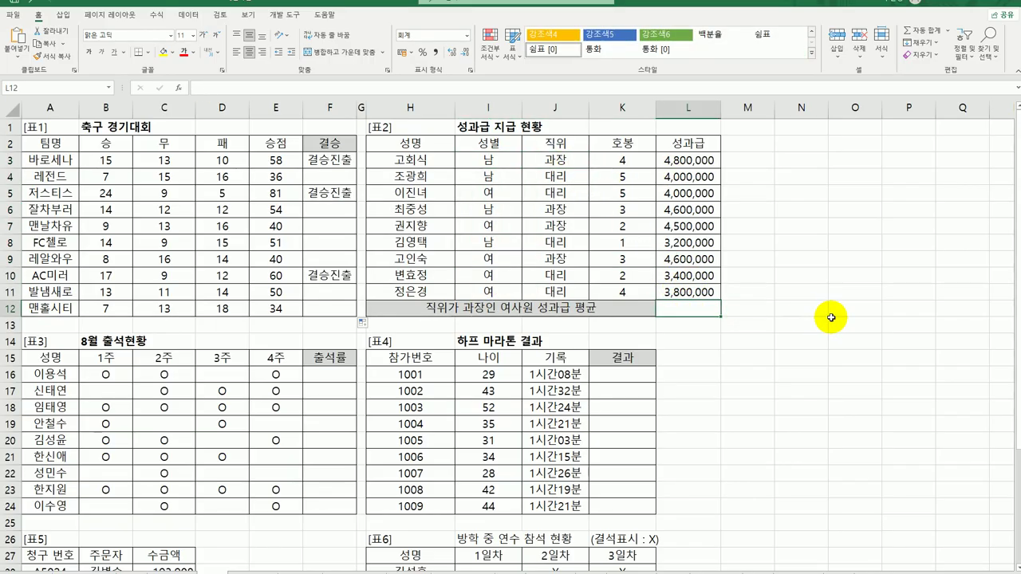
type("=a")
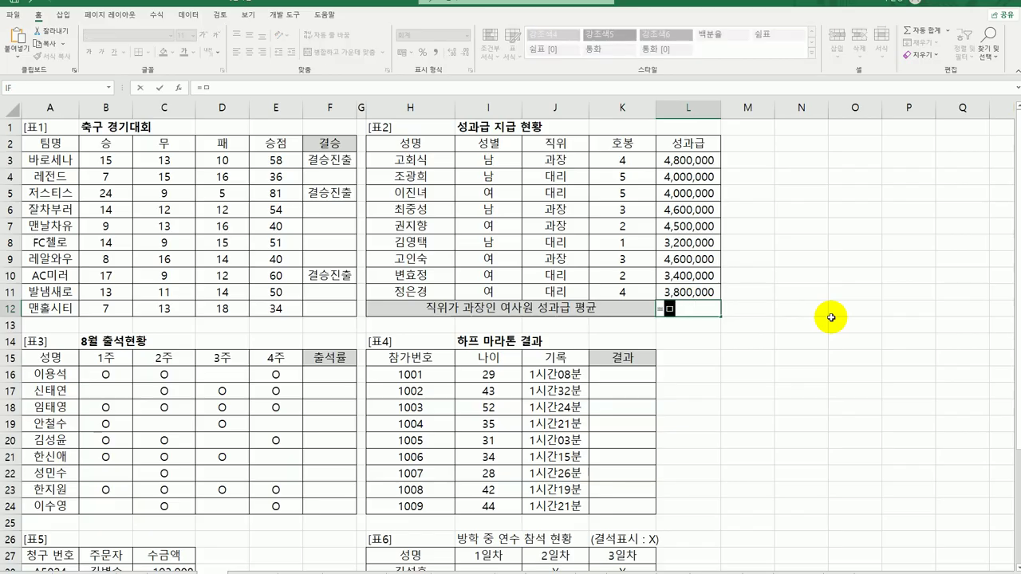
type("v")
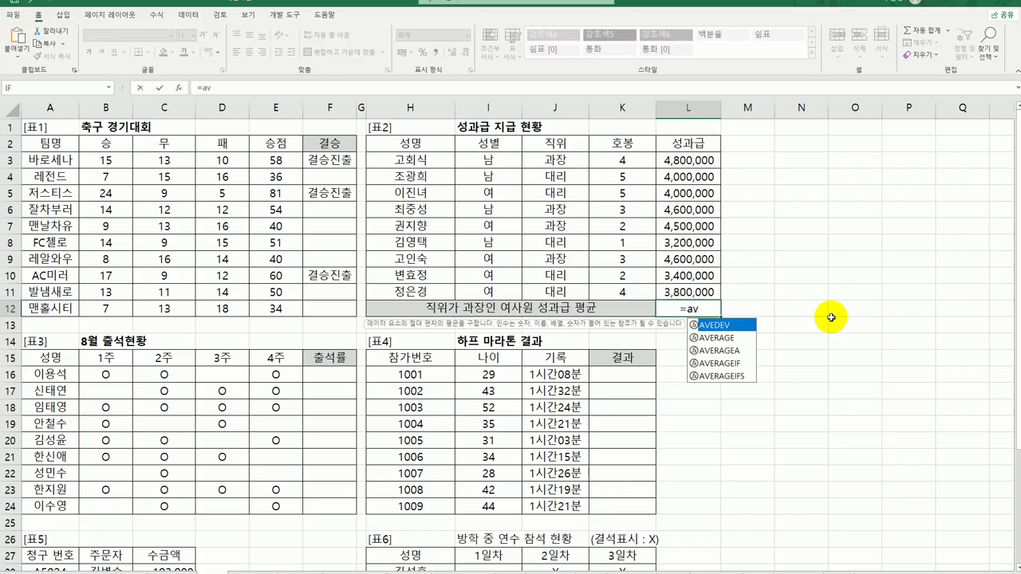
left_click(734, 378)
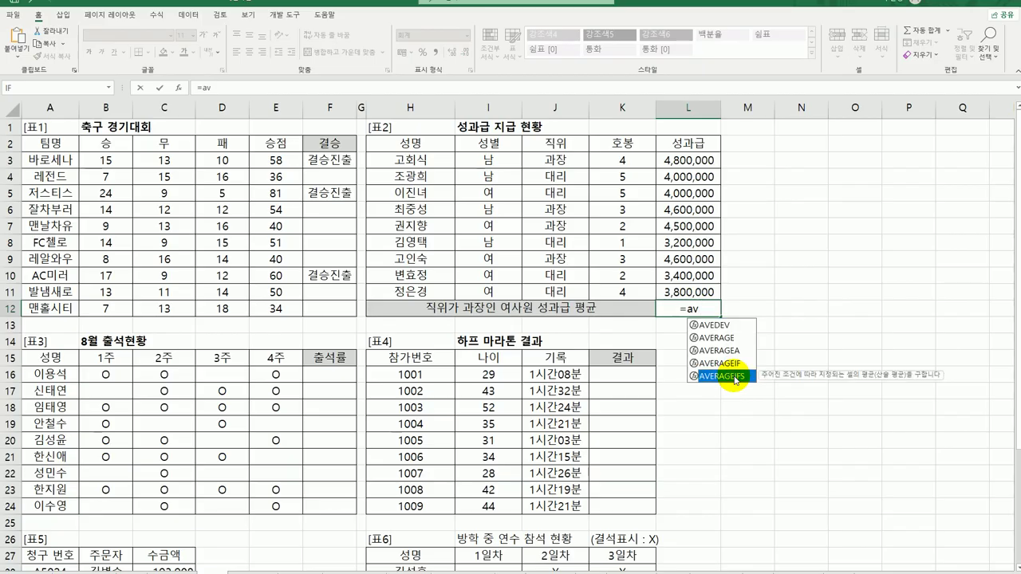
double_click(735, 378)
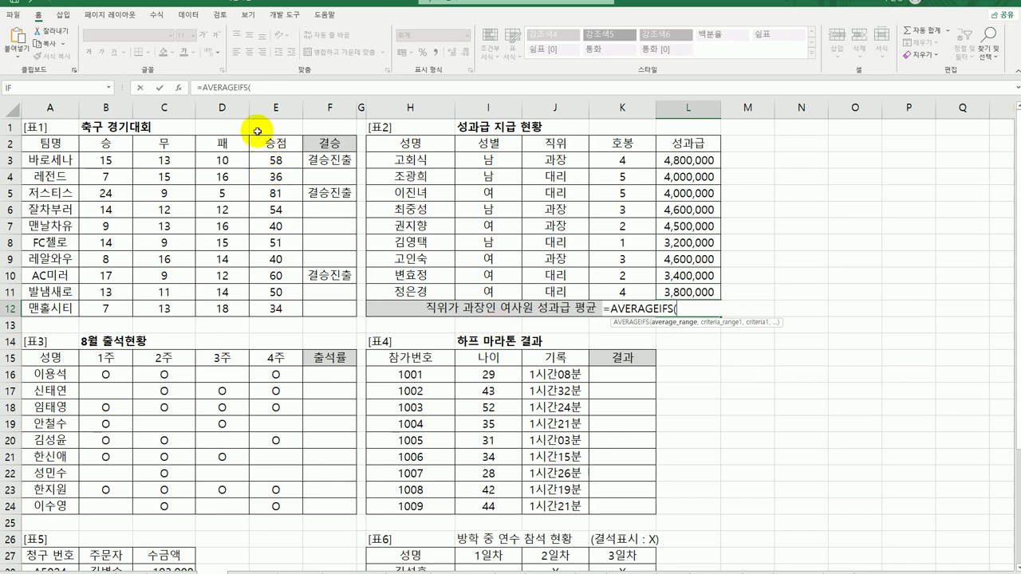
left_click(179, 88)
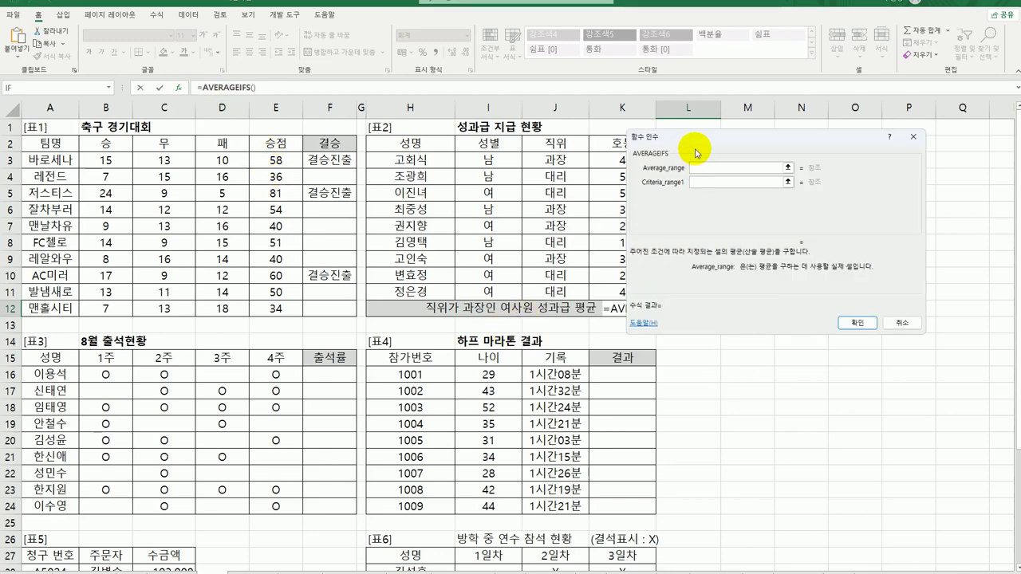
left_click_drag(688, 141, 234, 356)
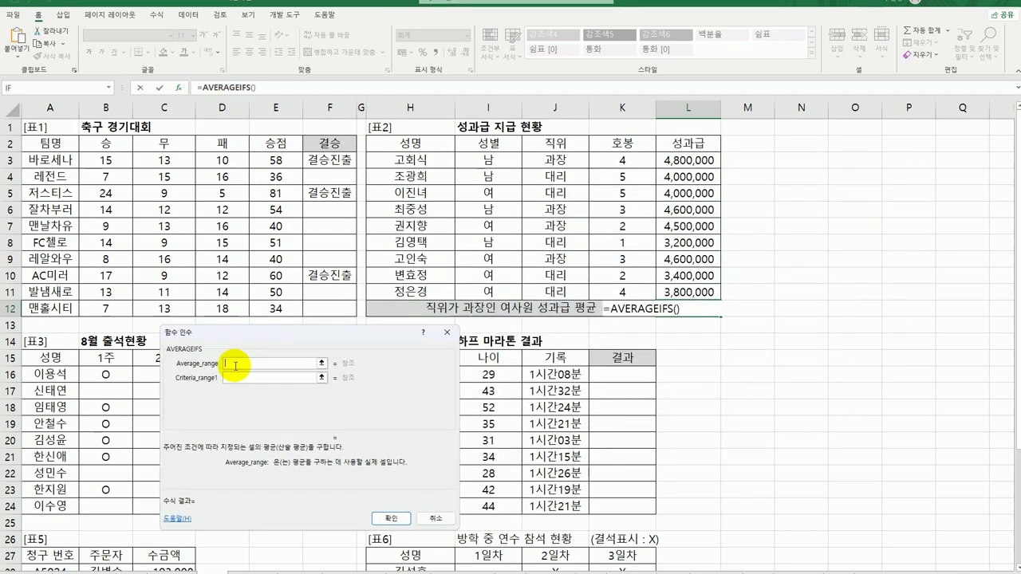
left_click_drag(702, 160, 700, 296)
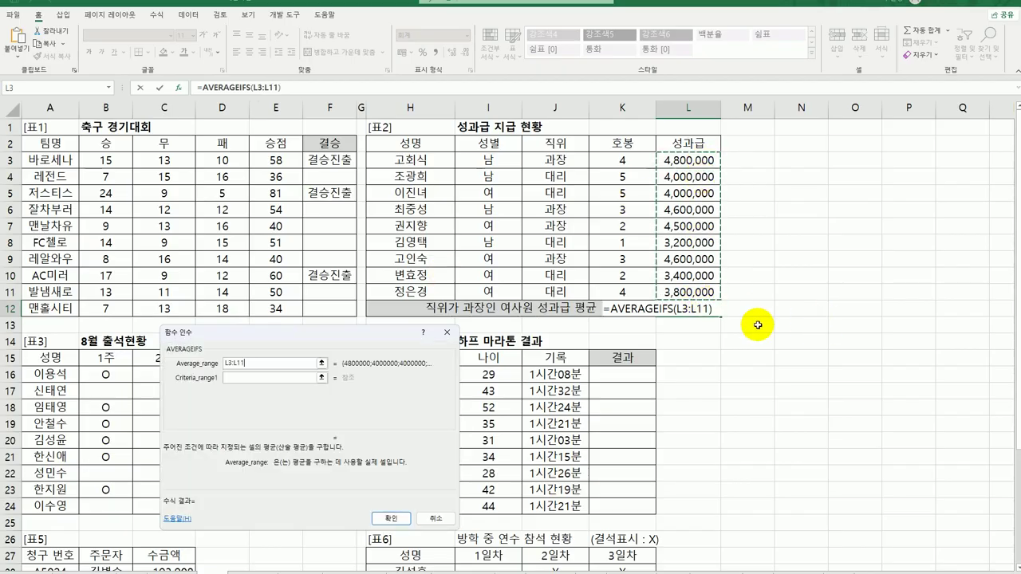
Set the first AVERAGEIFS condition to criteria range I3:I11 (성별) with the criterion "여"
left_click(269, 378)
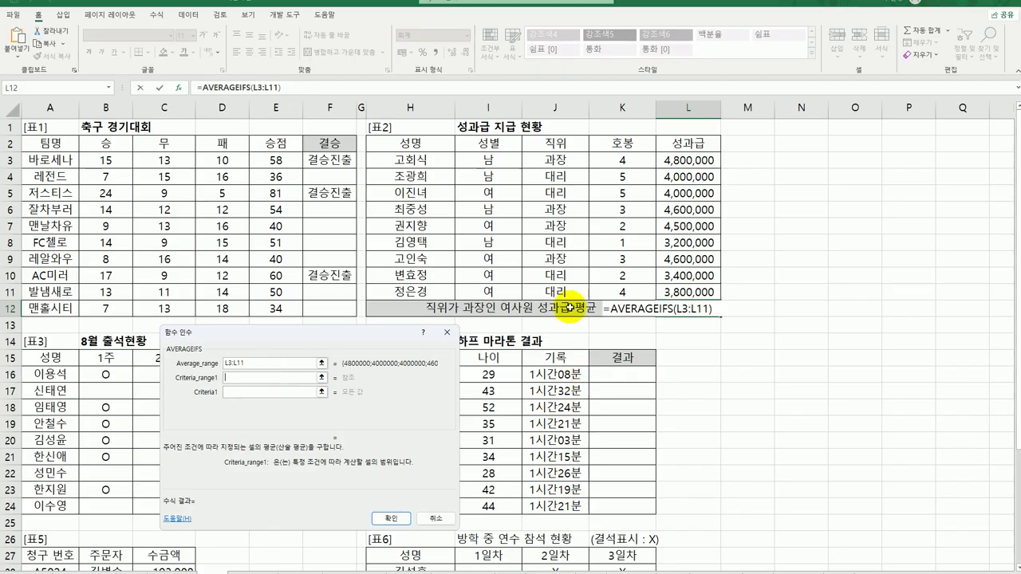
left_click_drag(481, 159, 487, 292)
left_click(281, 393)
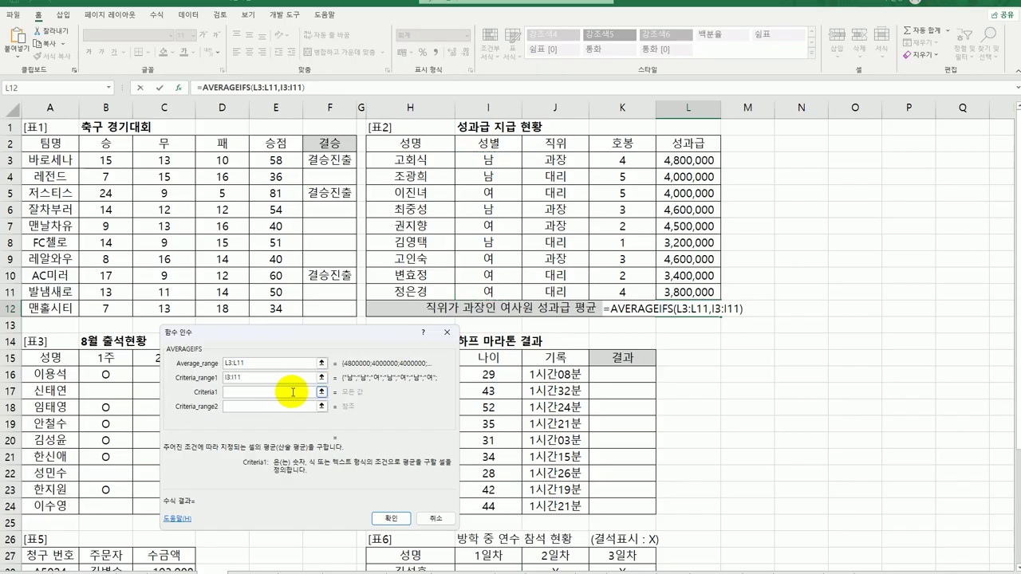
type("du")
key("BackSpace")
key("BackSpace")
type("여")
key("Tab")
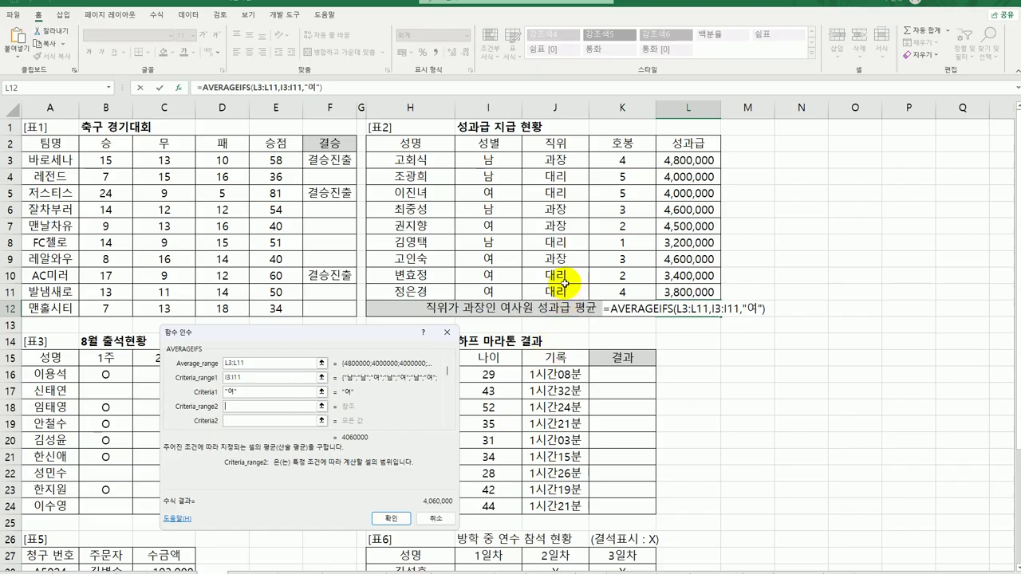
Set the second AVERAGEIFS condition to criteria range J3:J11 (직위) with the criterion "과장" and complete the formula in L12
left_click_drag(555, 159, 563, 292)
left_click(246, 419)
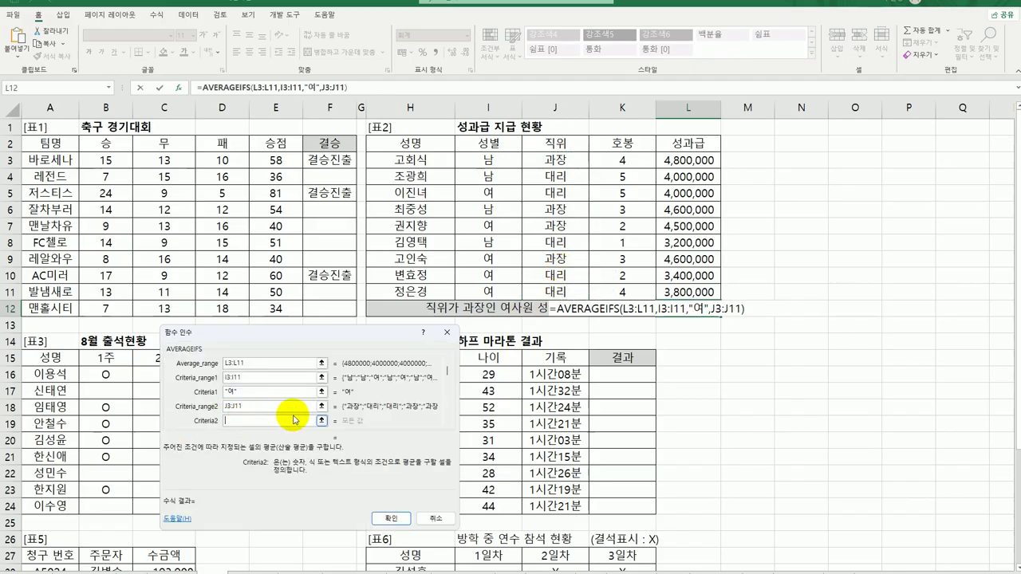
type("과장")
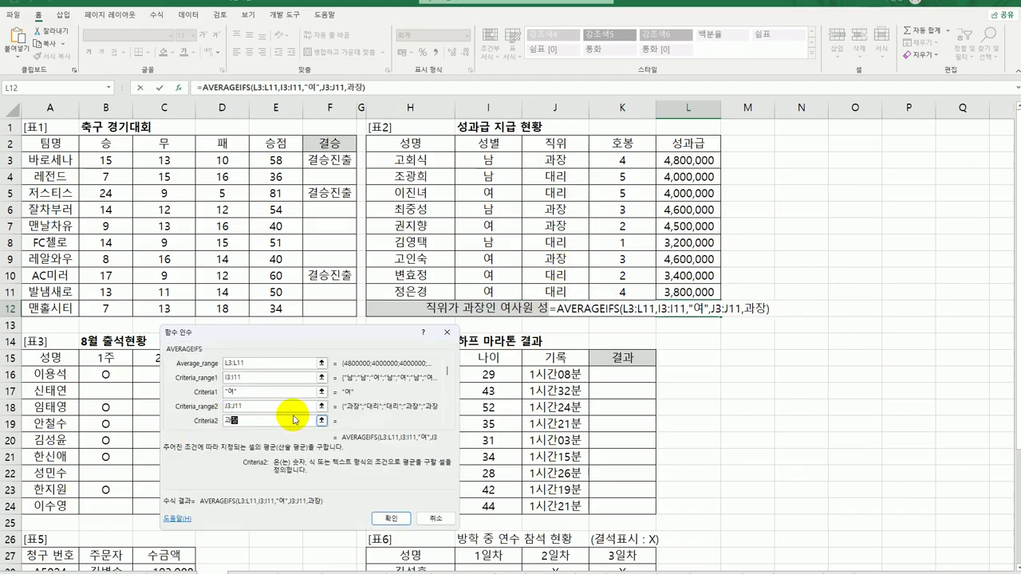
left_click(391, 519)
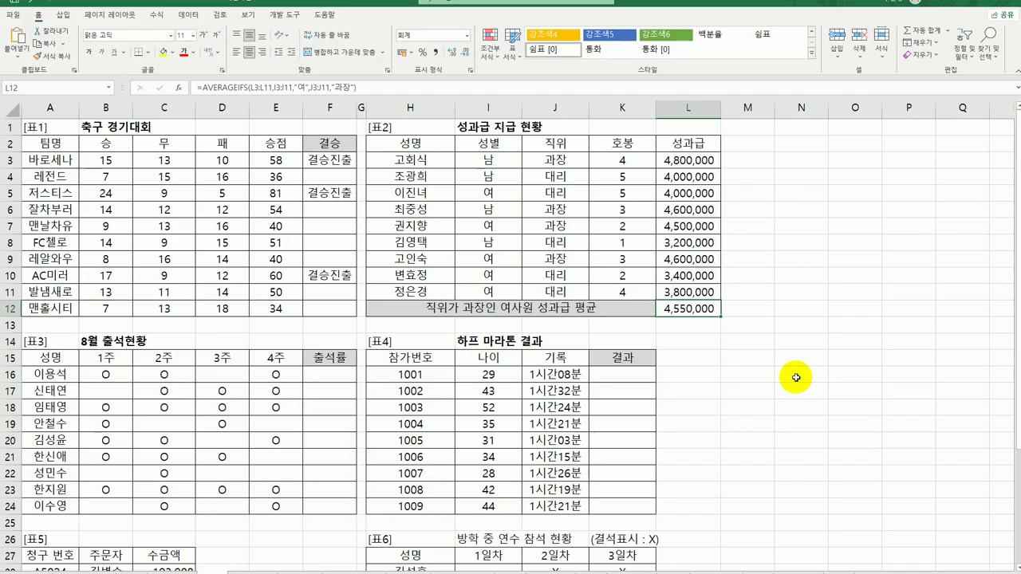
Wrap the AVERAGEIFS formula in L12 in a ROUND function and open its function arguments
double_click(684, 310)
left_click(556, 309)
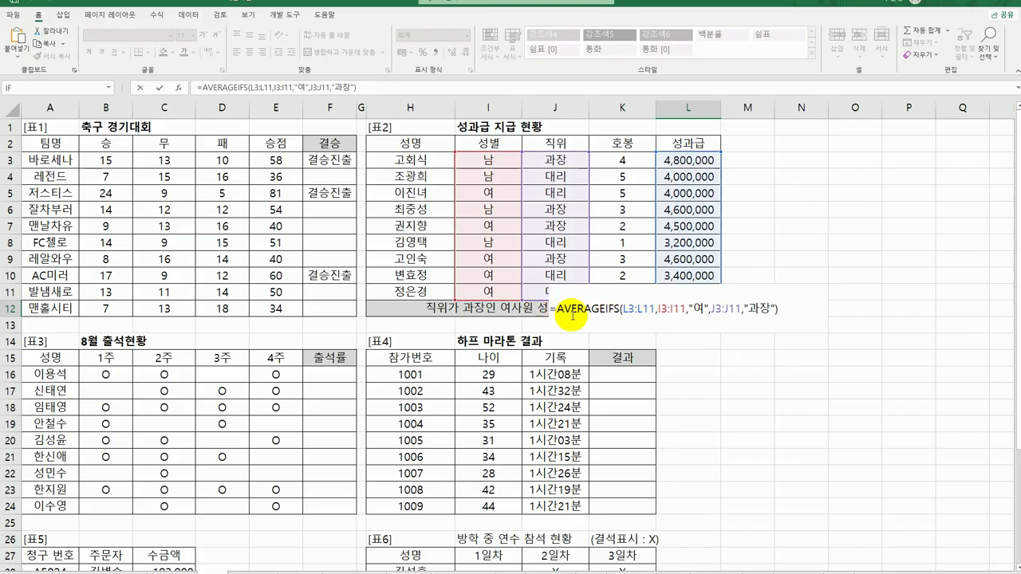
type("ㄱ")
key("BackSpace")
type("ROUND(")
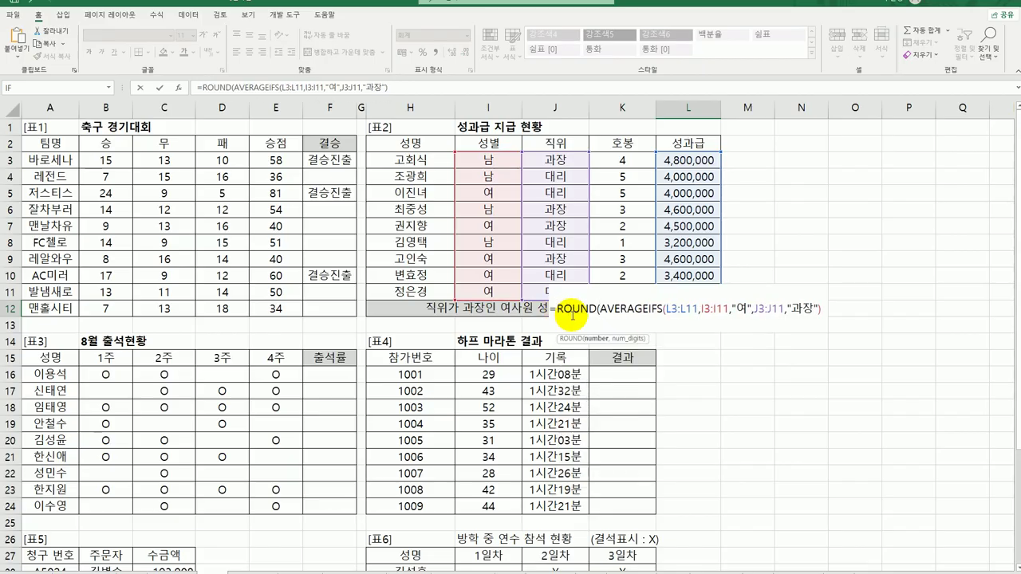
left_click(571, 313)
left_click(180, 89)
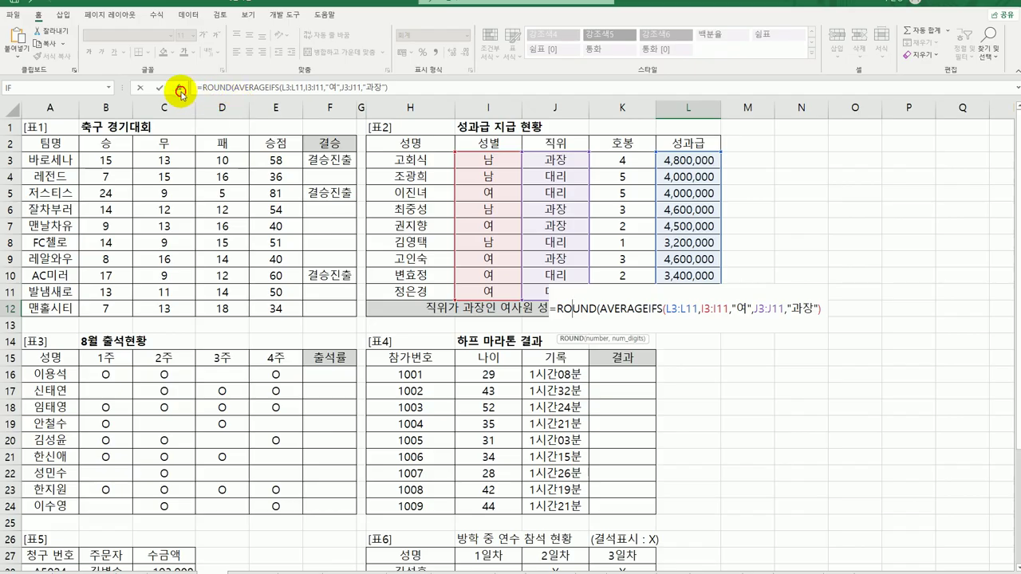
Set ROUND's Num_digits argument to -4 and complete the formula in L12
left_click(259, 397)
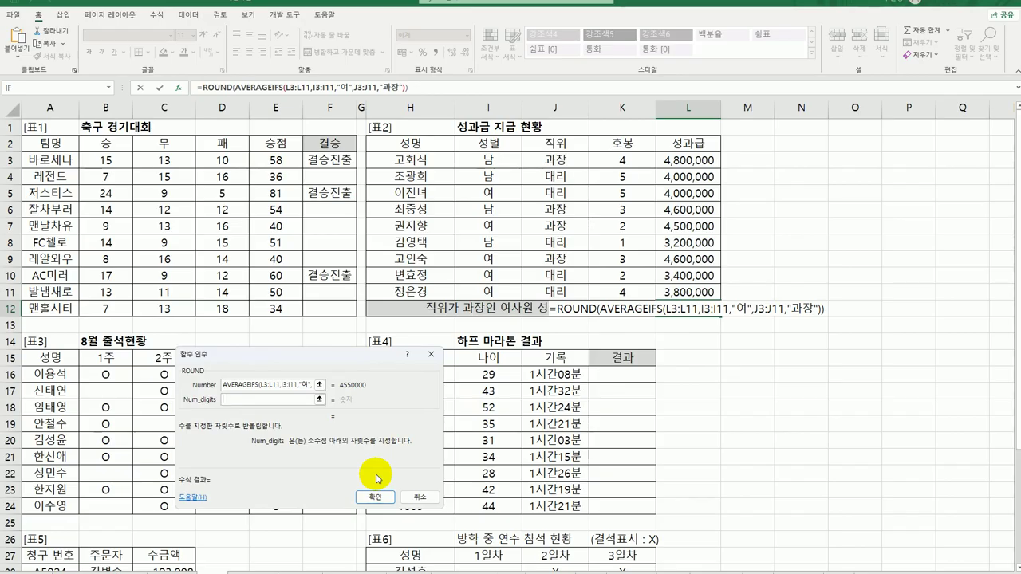
type("-1")
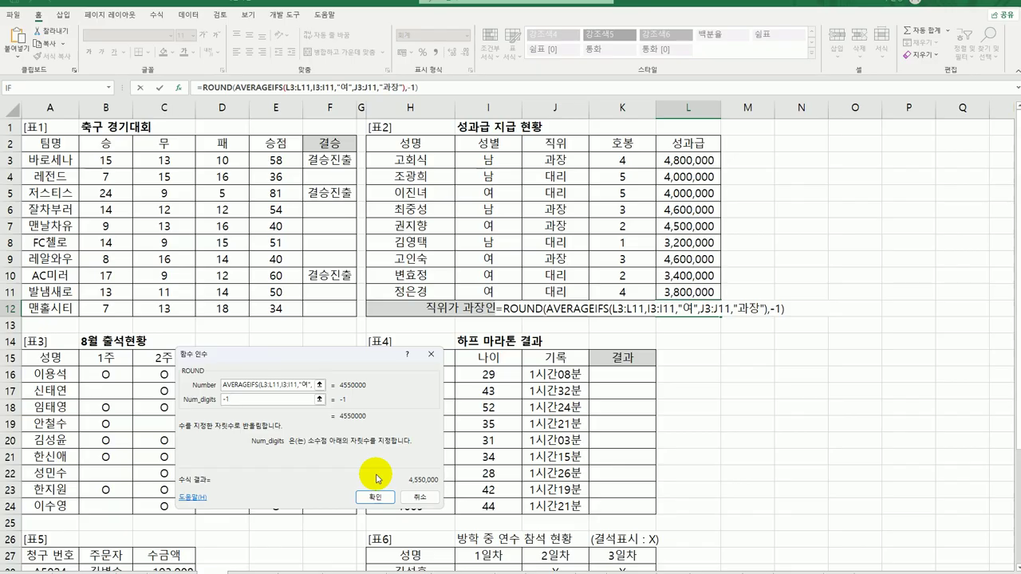
key("BackSpace")
type("2")
key("BackSpace")
type("3")
key("BackSpace")
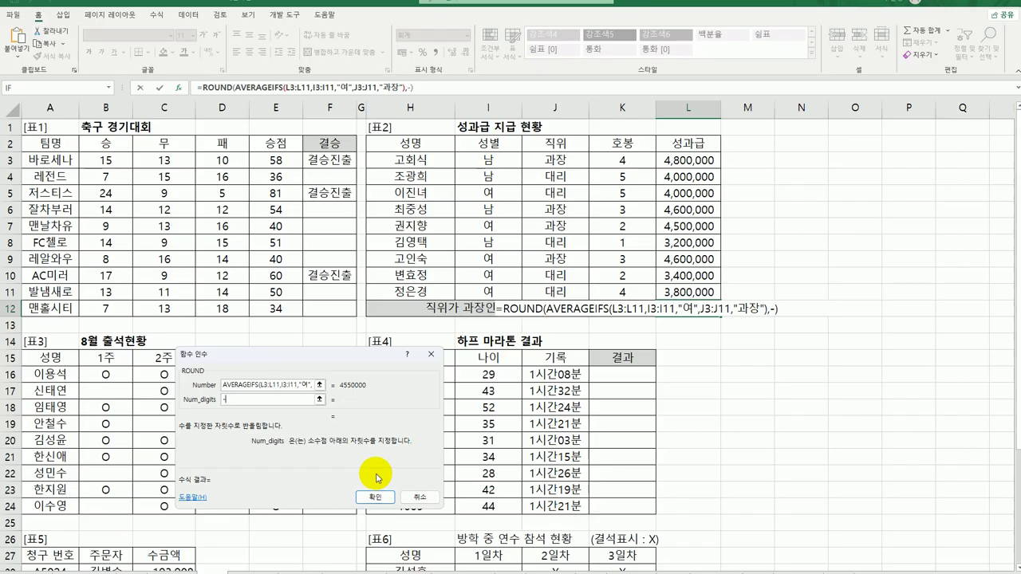
type("4")
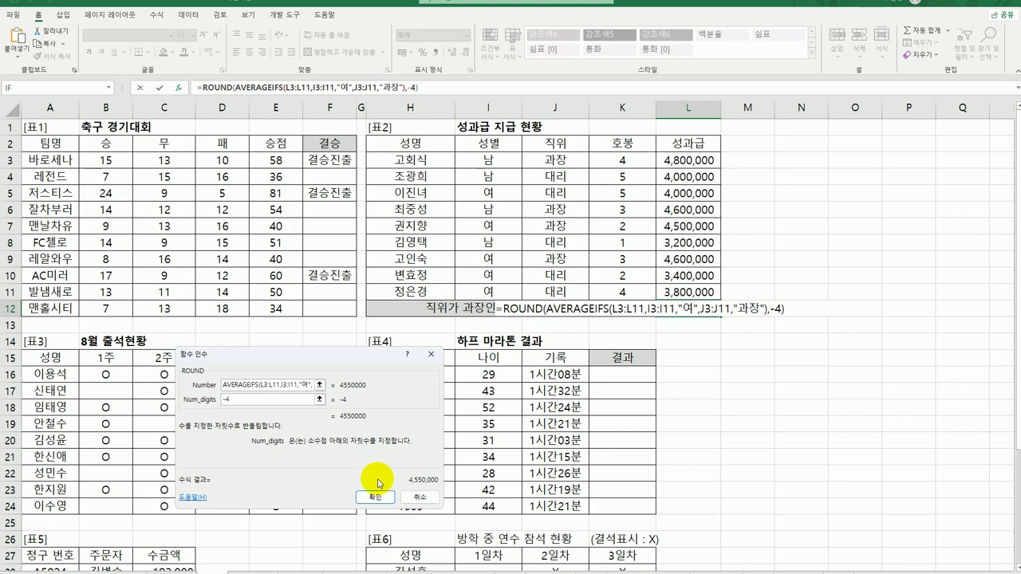
left_click(375, 497)
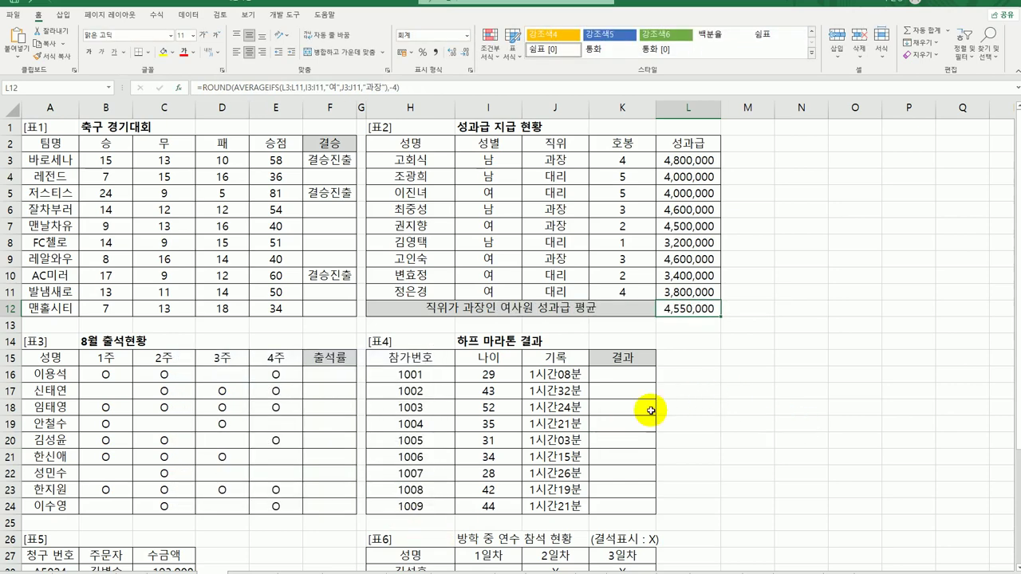
Count the attendance marks in B16:E16 with COUNTA in cell F16 and fill the formula down to F24
left_click(330, 374)
scroll(486, 474, "down", 3)
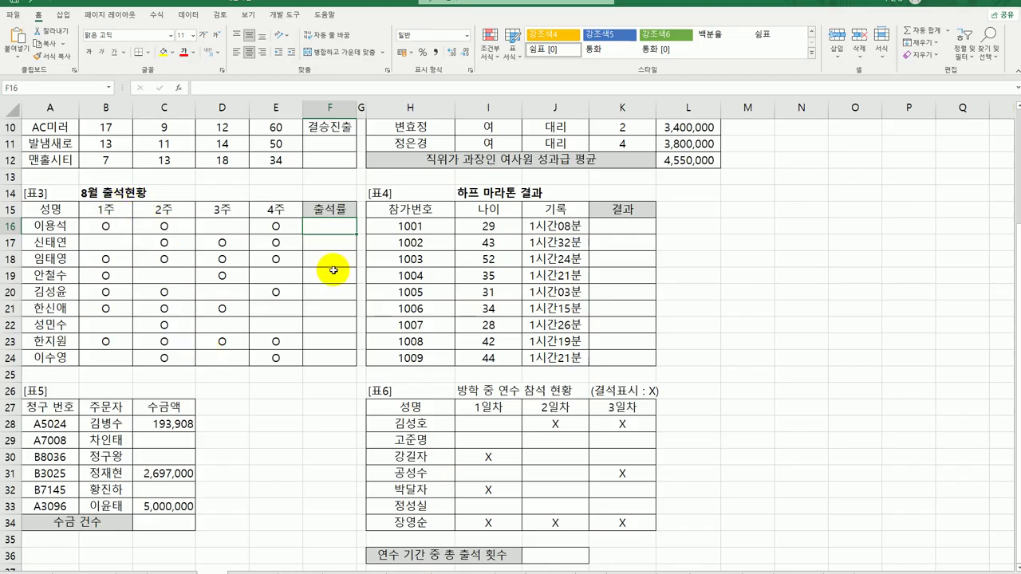
left_click(144, 226)
left_click(262, 226)
key("Right")
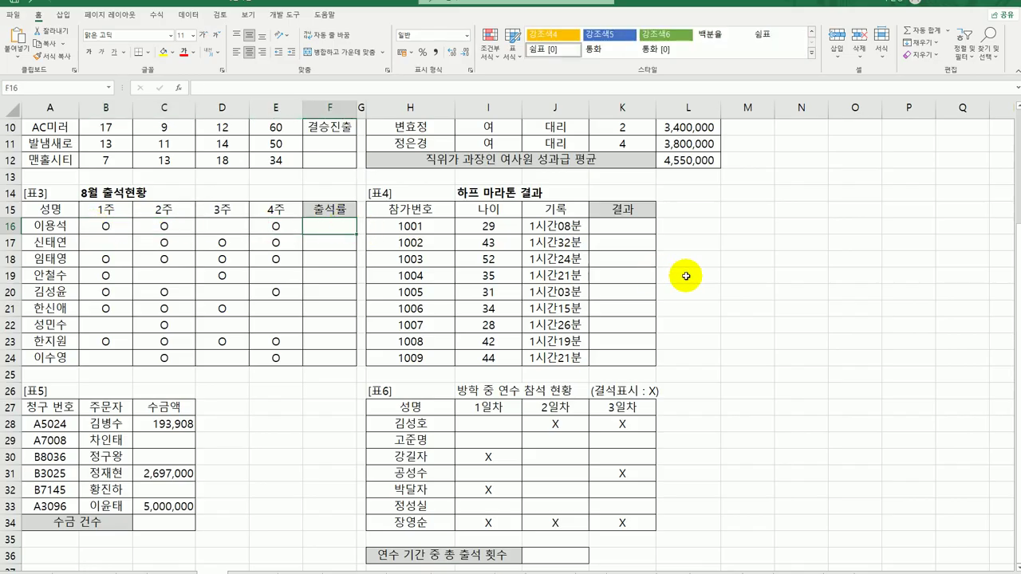
type("=coun")
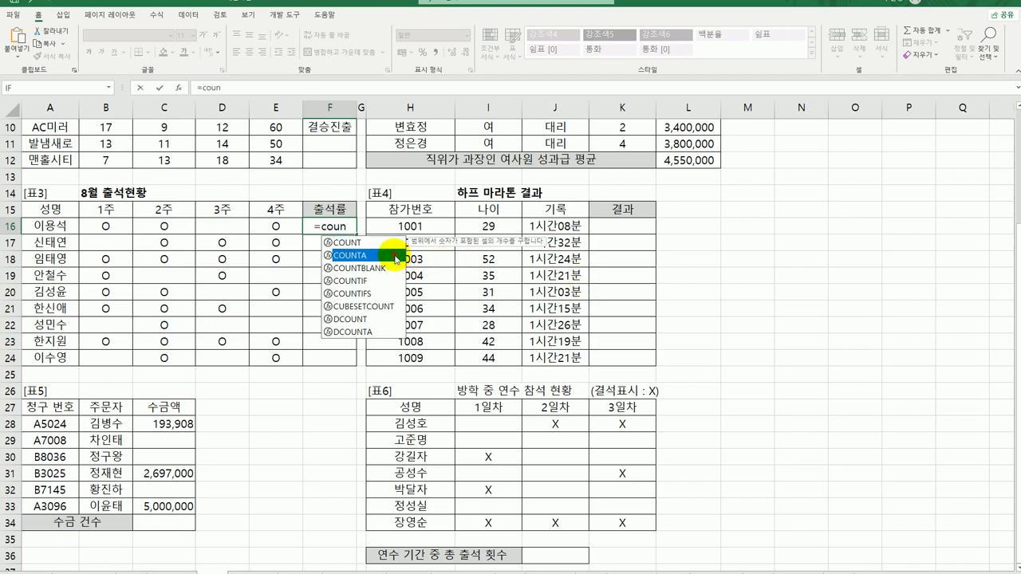
double_click(364, 255)
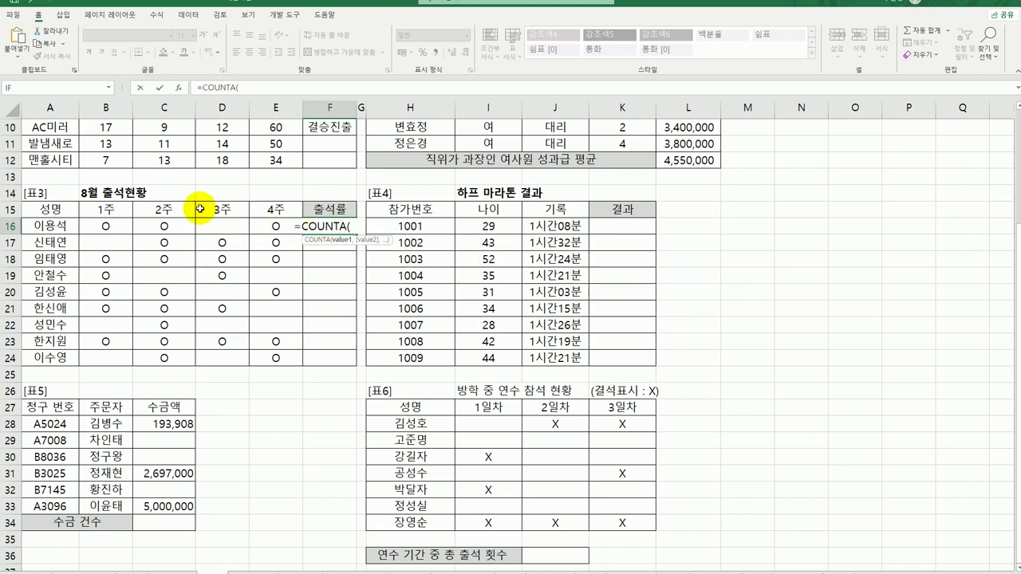
left_click_drag(117, 225, 275, 226)
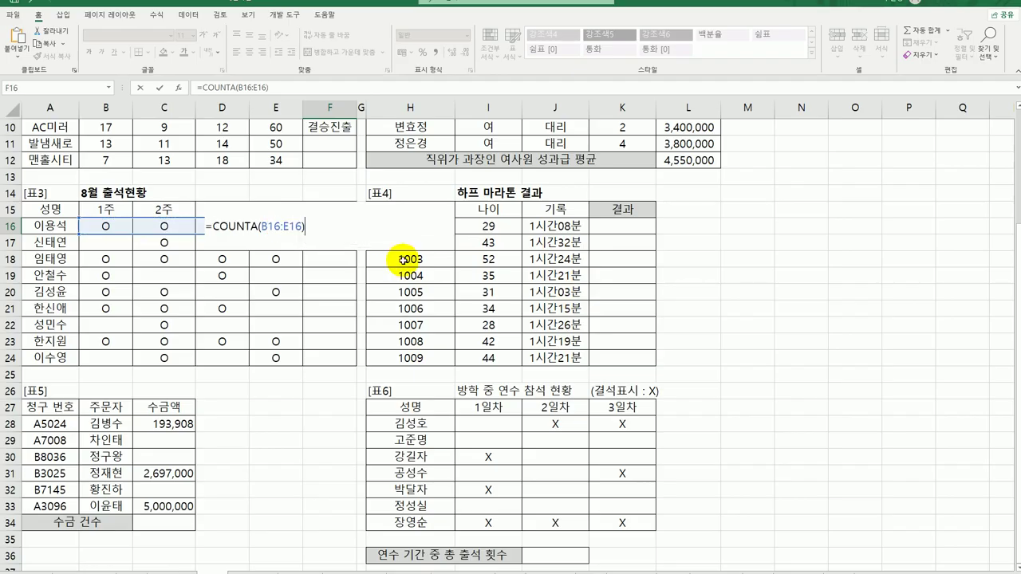
key("ctrl+Return")
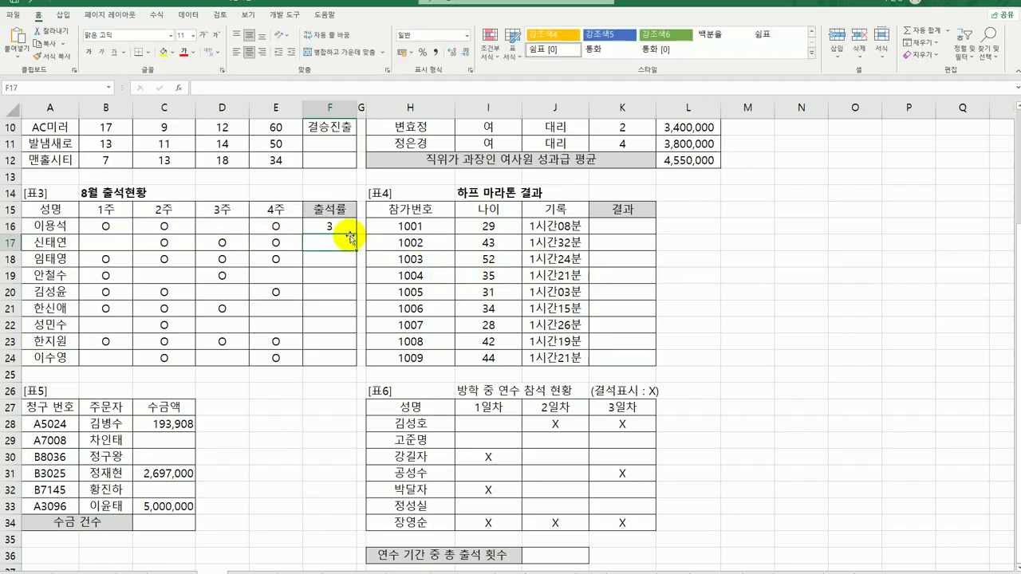
left_click_drag(355, 236, 337, 360)
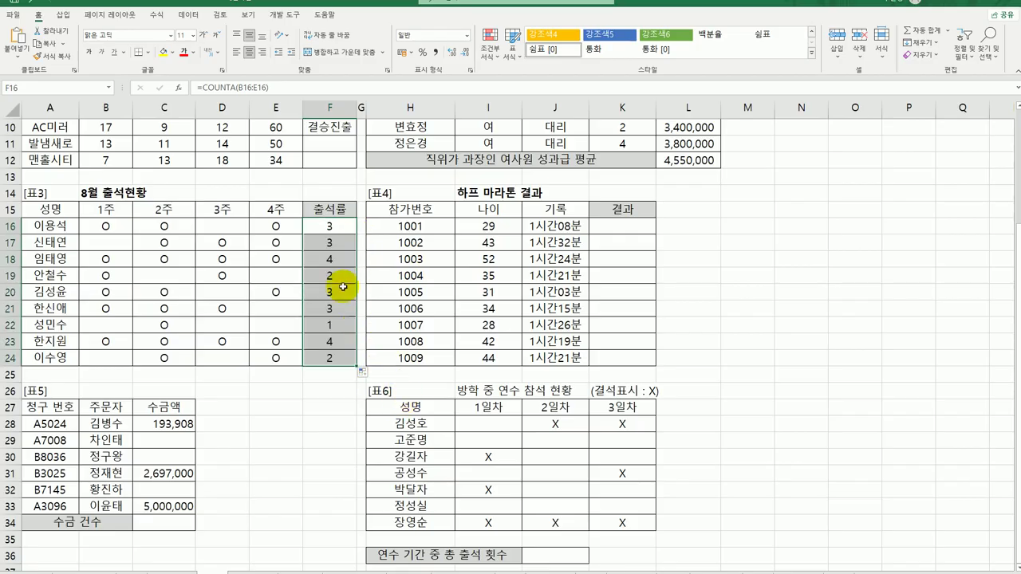
Wrap the COUNTA formula in F16 in a CHOOSE function as its index number and open the function arguments
double_click(321, 228)
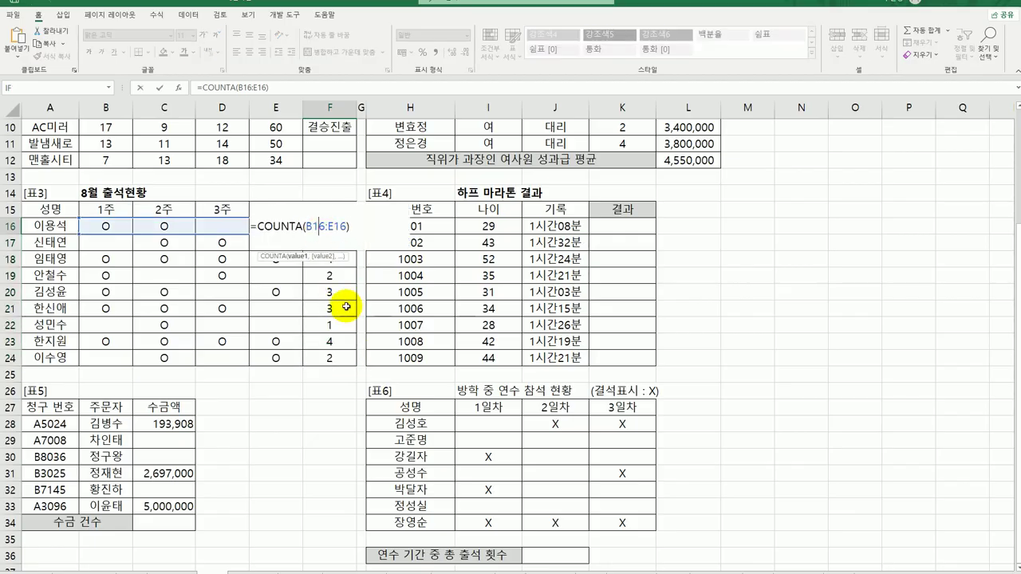
left_click(259, 232)
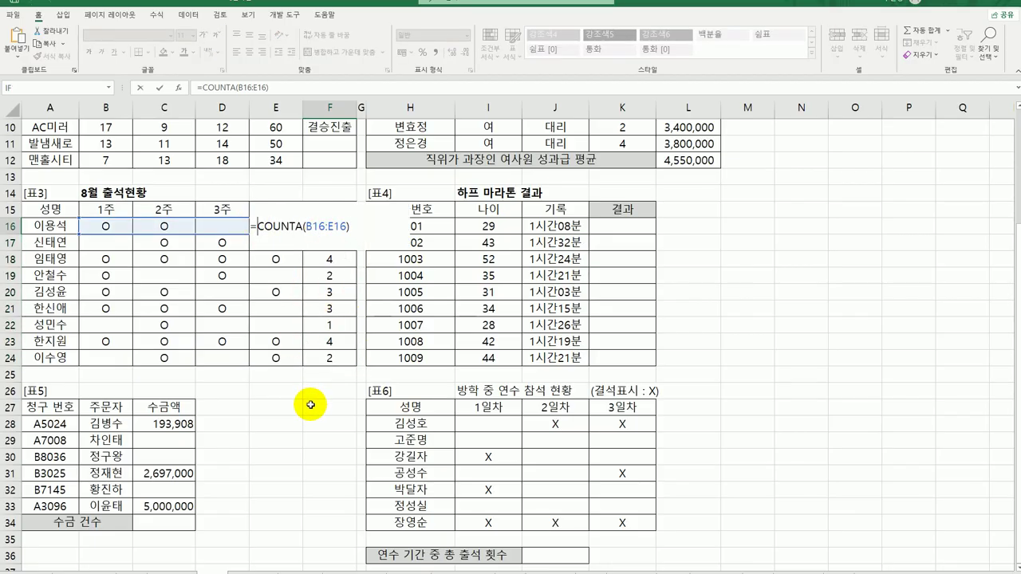
type("choo")
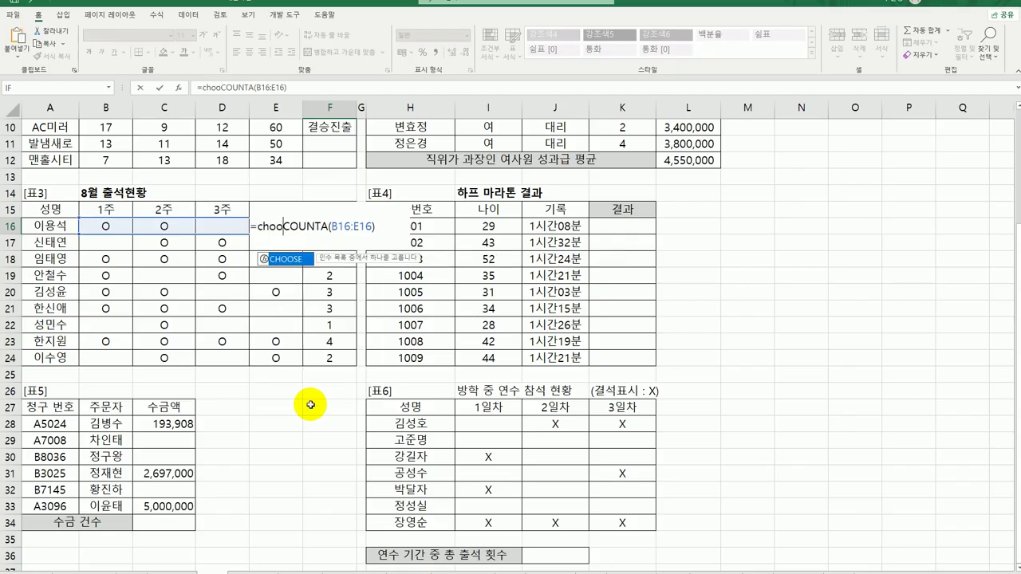
double_click(287, 259)
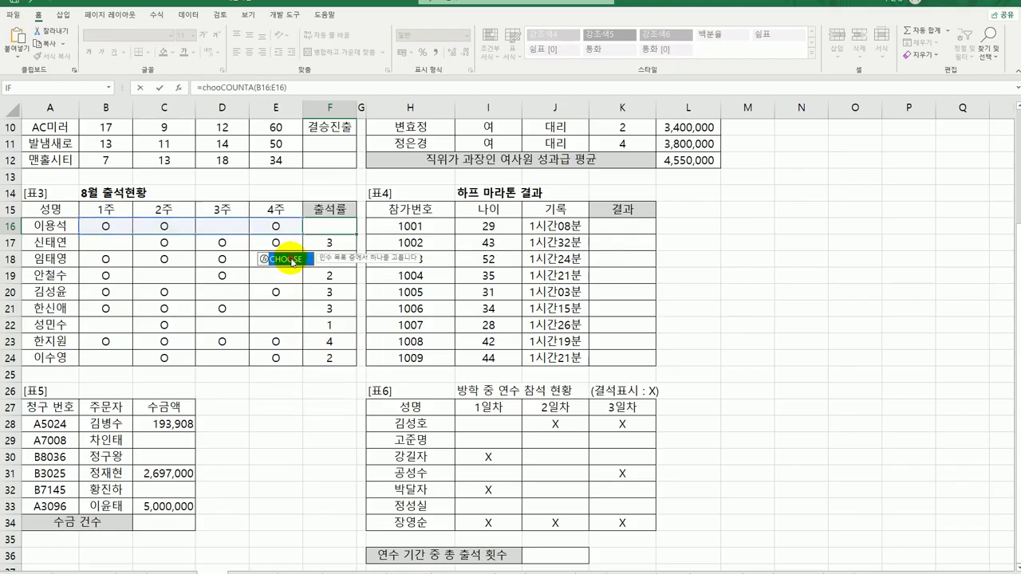
left_click(179, 90)
Set the first two CHOOSE values to the texts "25%" and "50%"
left_click(297, 377)
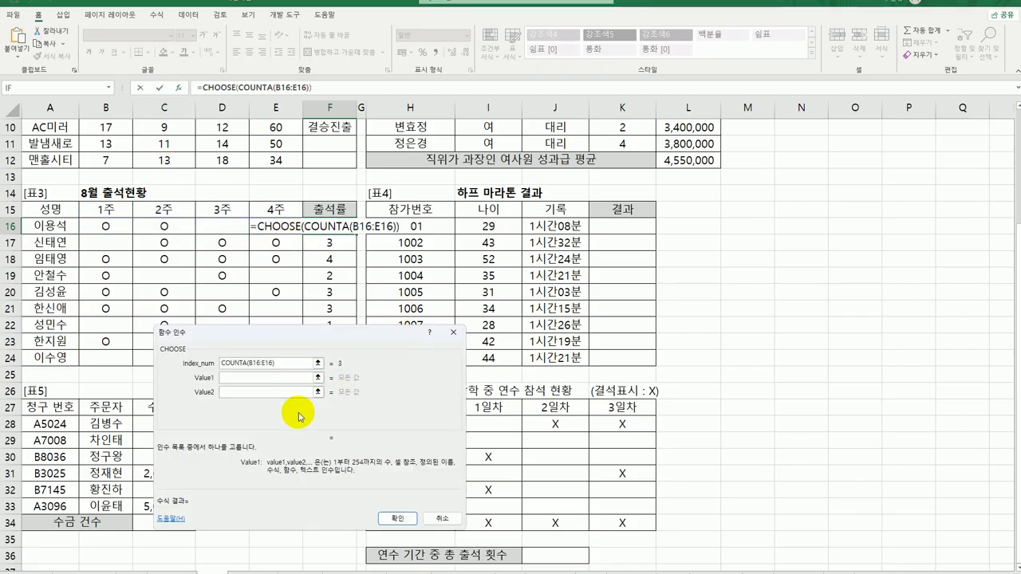
type("25%")
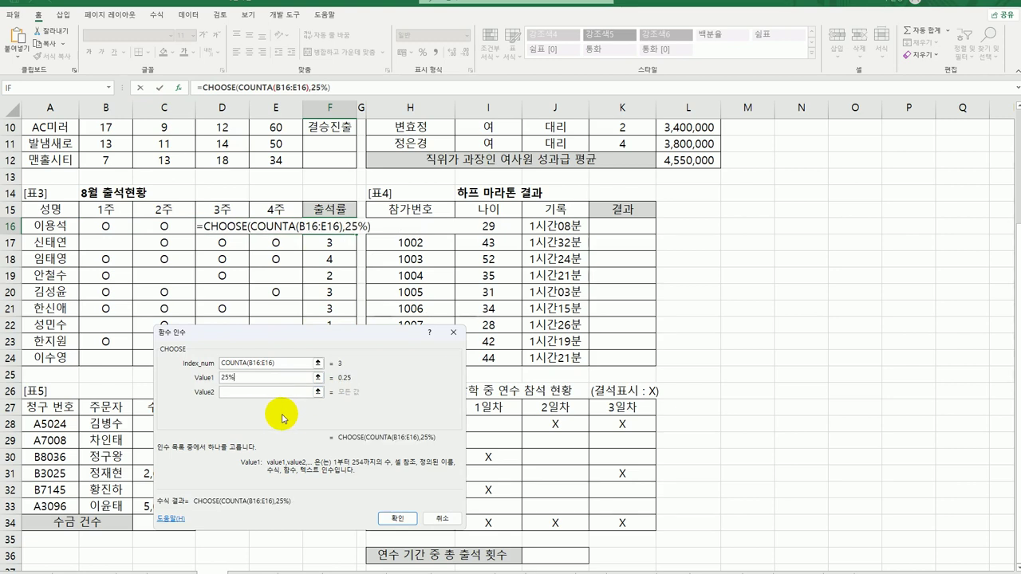
left_click(222, 377)
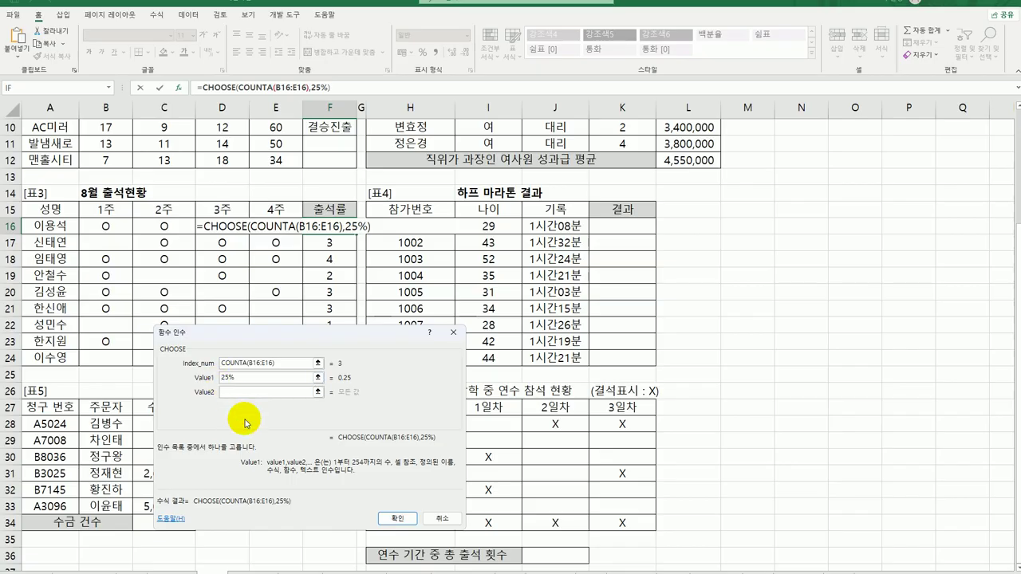
type("\"")
left_click(243, 378)
type("\"")
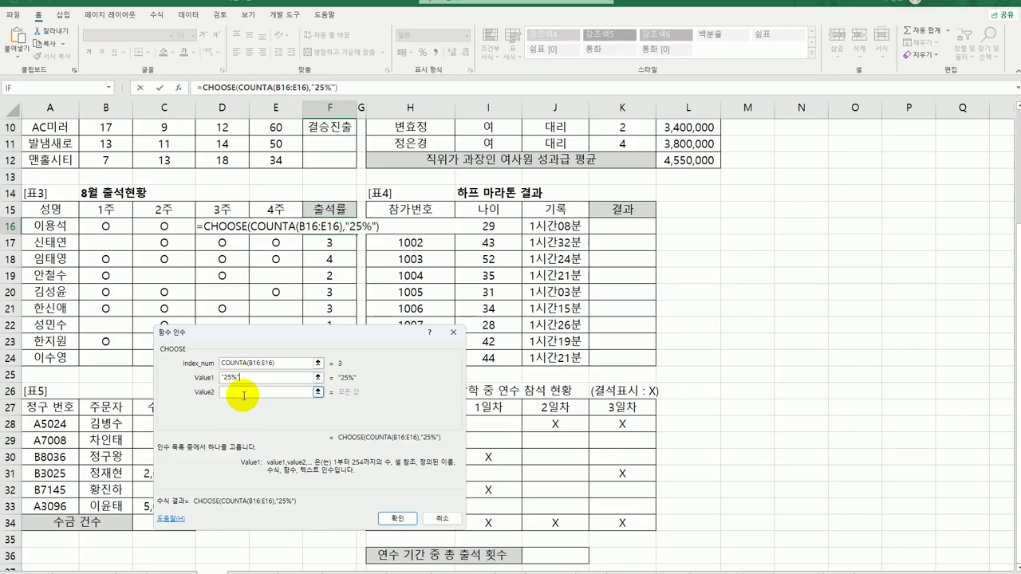
left_click(244, 395)
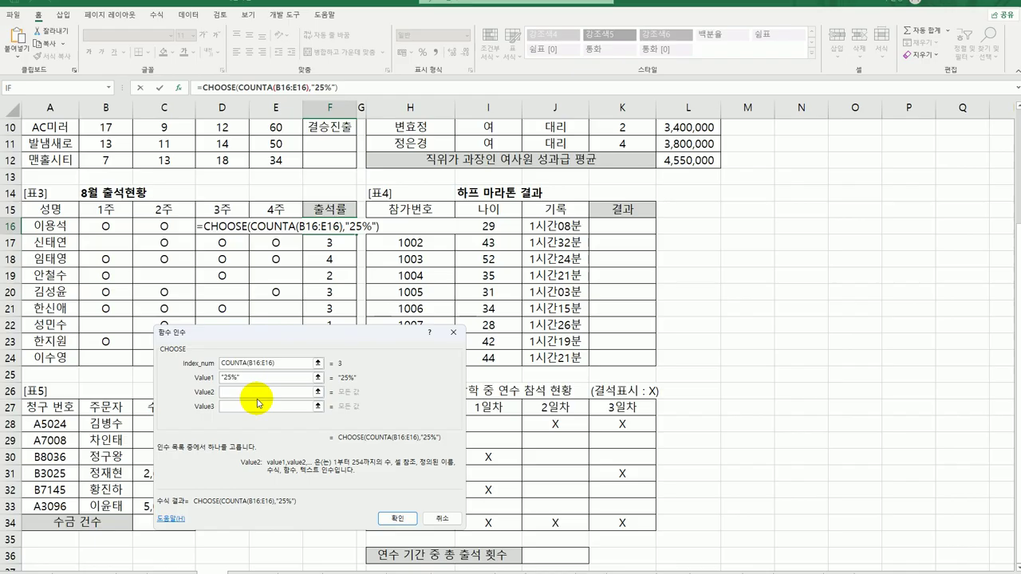
type("\"50%\"")
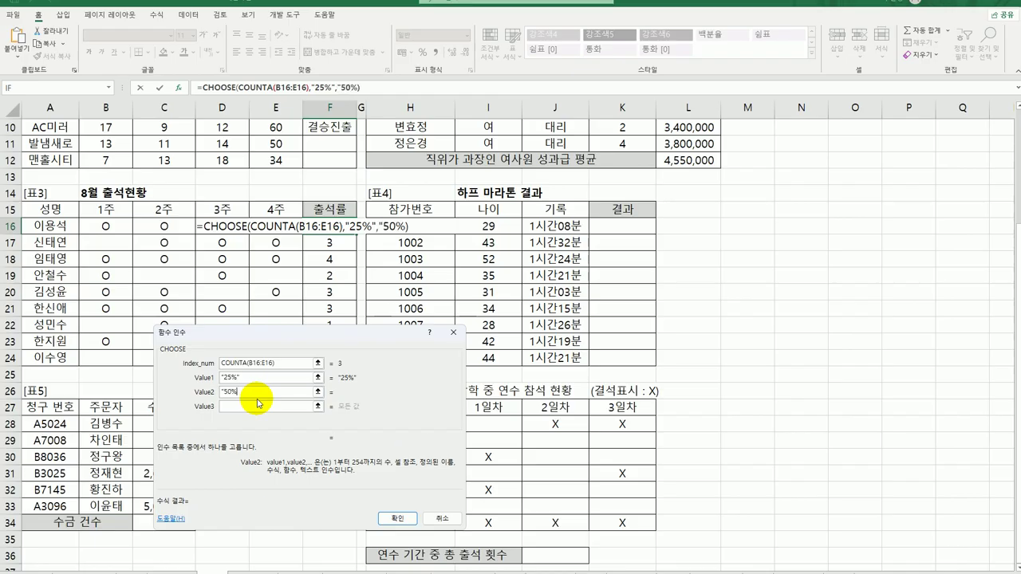
Set the third and fourth CHOOSE values to "75%" and "100%", and fill the completed formula down to F24
left_click(257, 404)
type("7")
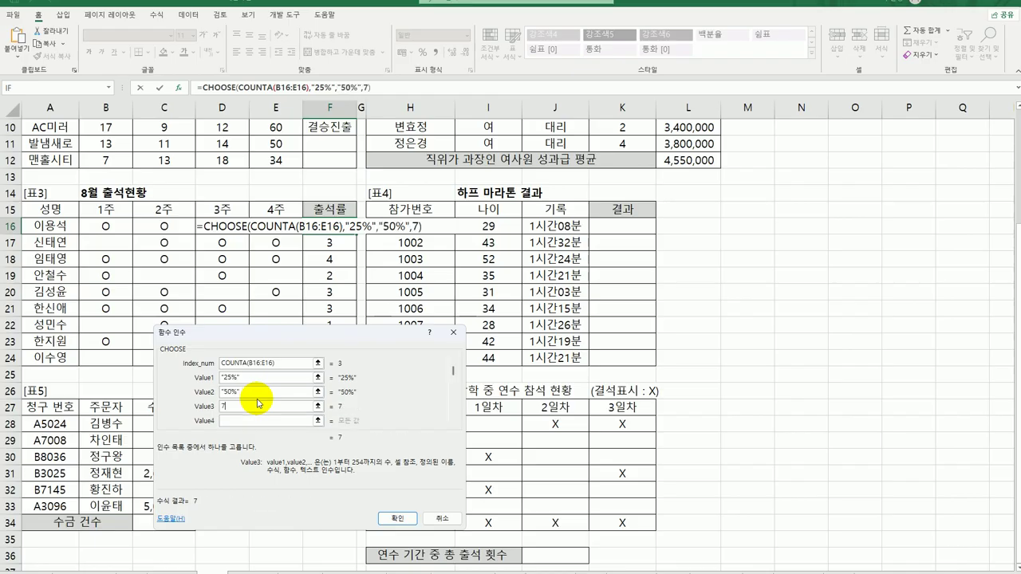
key("BackSpace")
key("BackSpace")
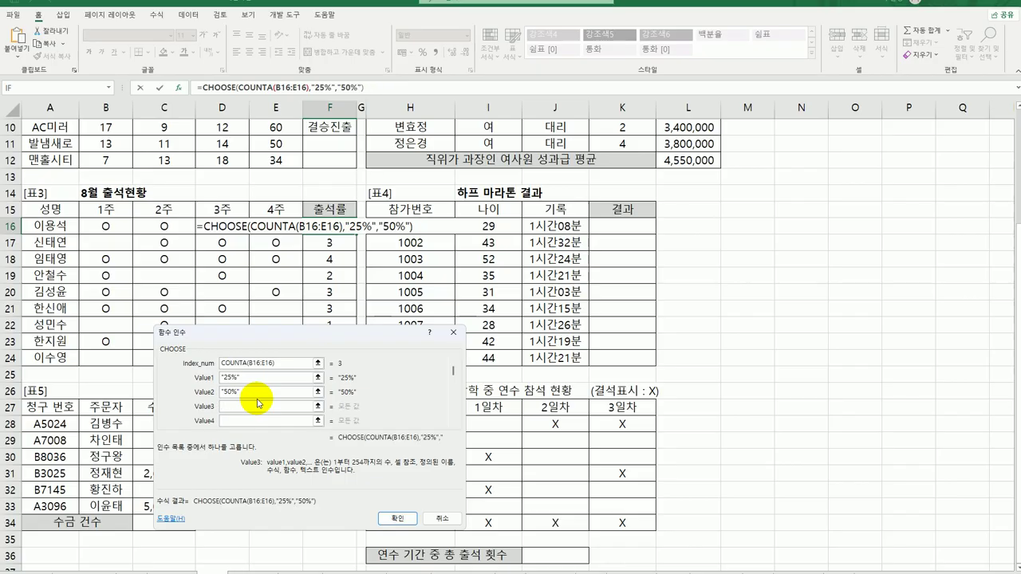
type("\"75%")
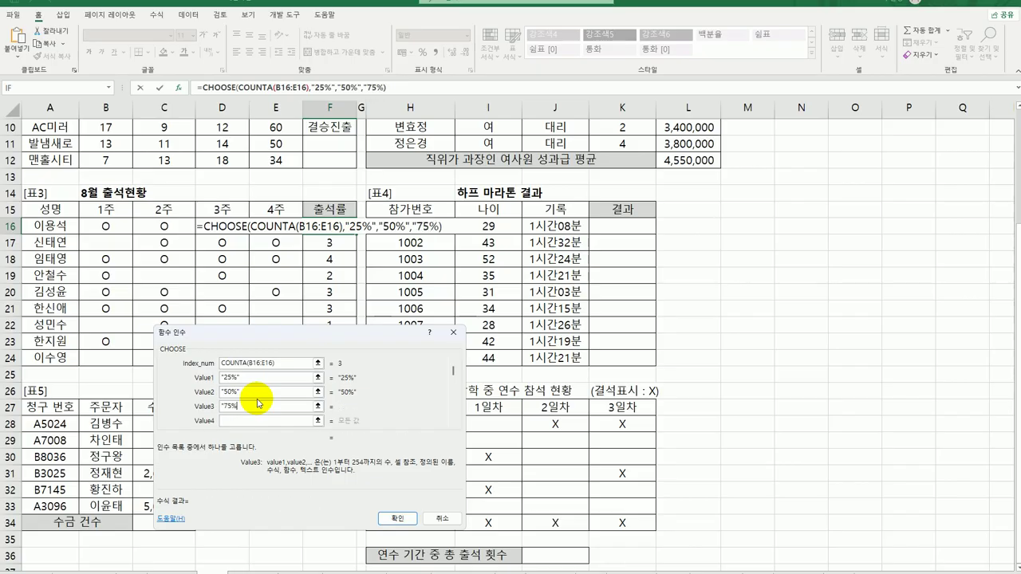
type("\",\"100%\"")
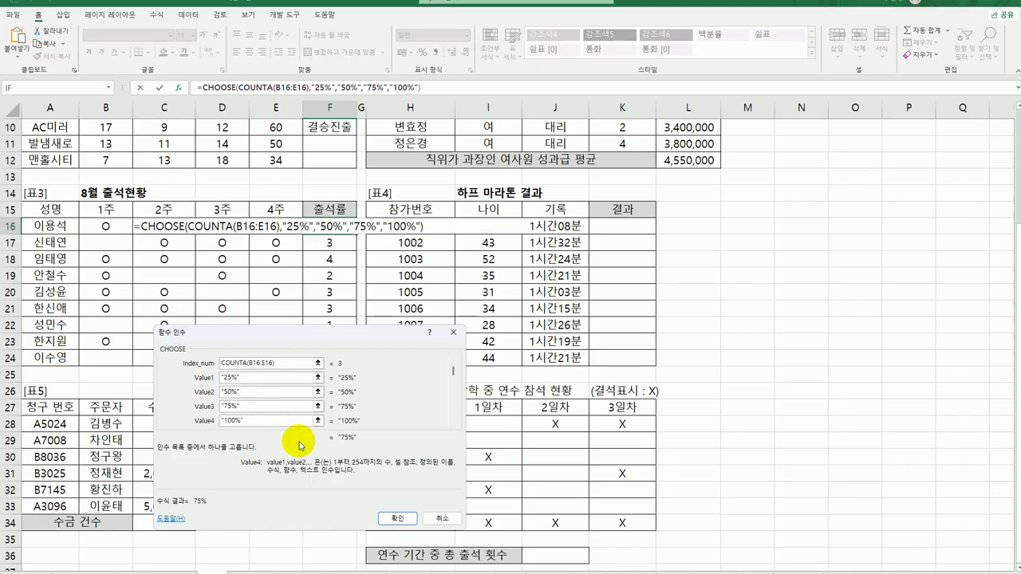
left_click(395, 518)
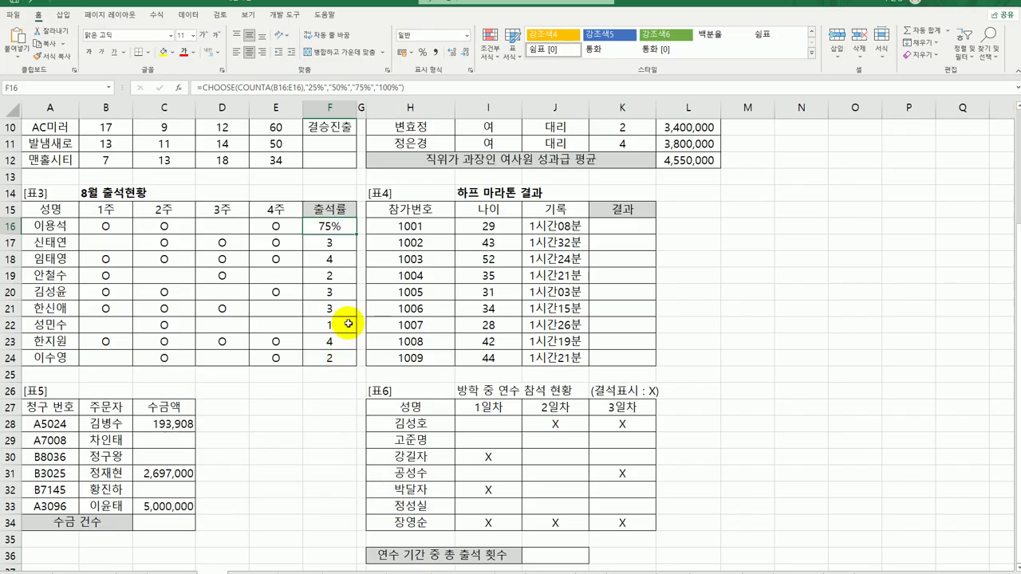
left_click_drag(356, 233, 357, 369)
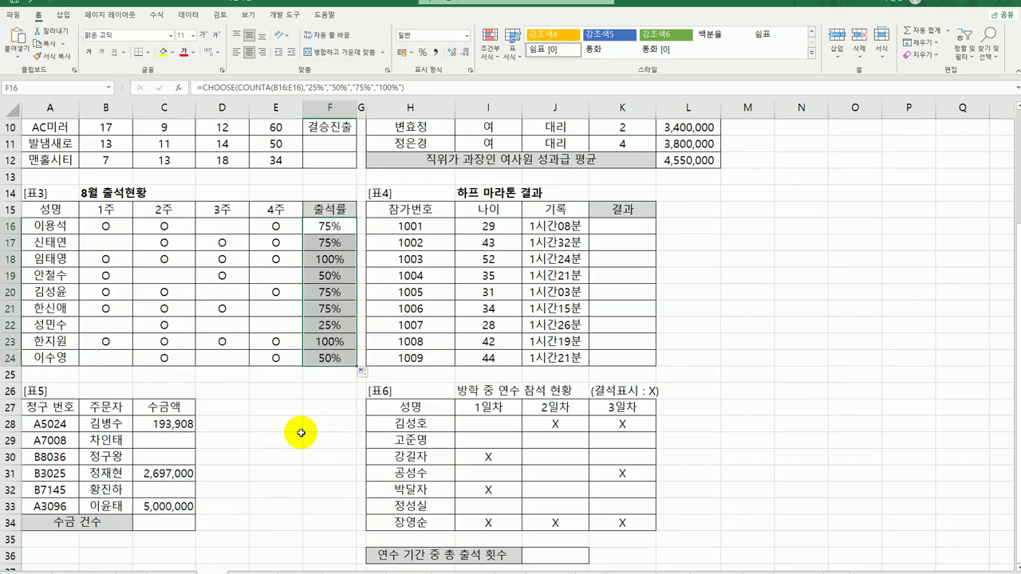
Start a SMALL function in the marathon table's first 결과 cell, K16, and open its function arguments
left_click(638, 230)
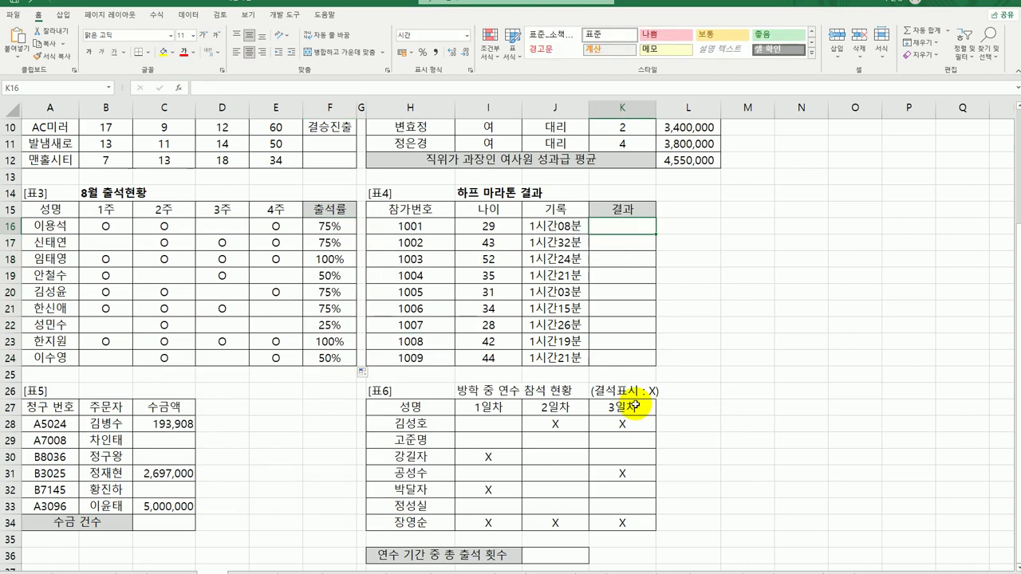
left_click_drag(556, 226, 550, 364)
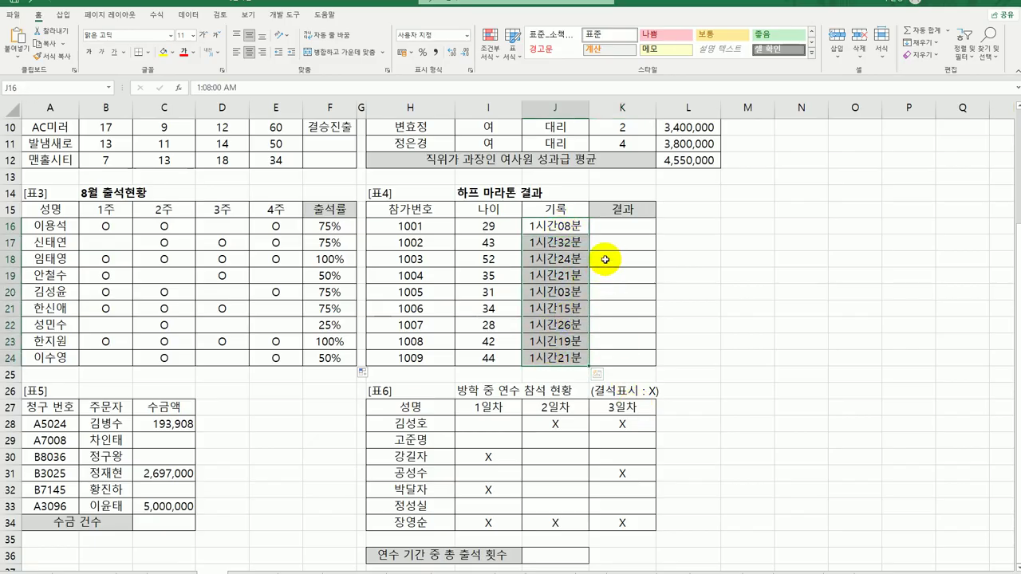
left_click(616, 227)
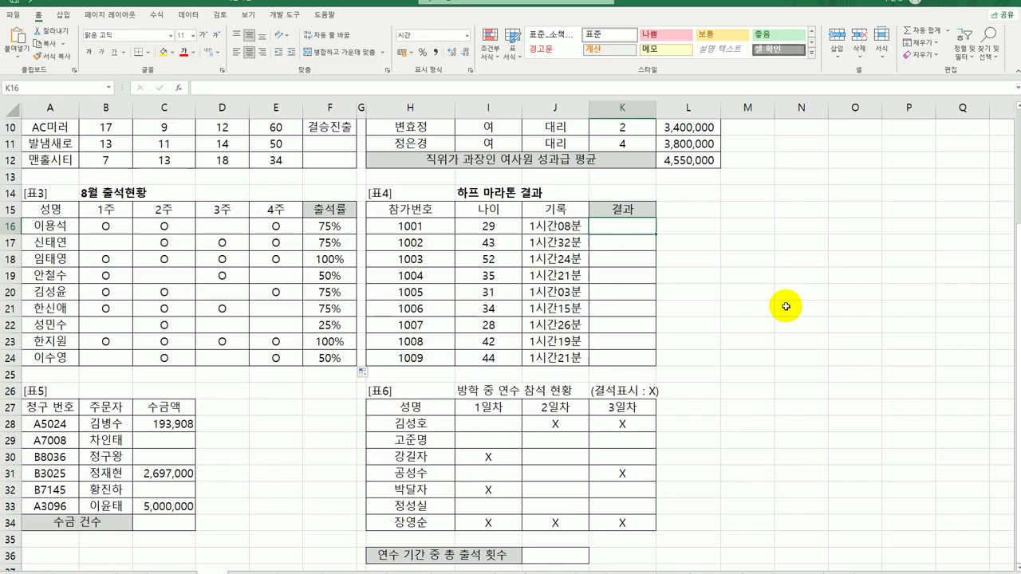
type("=")
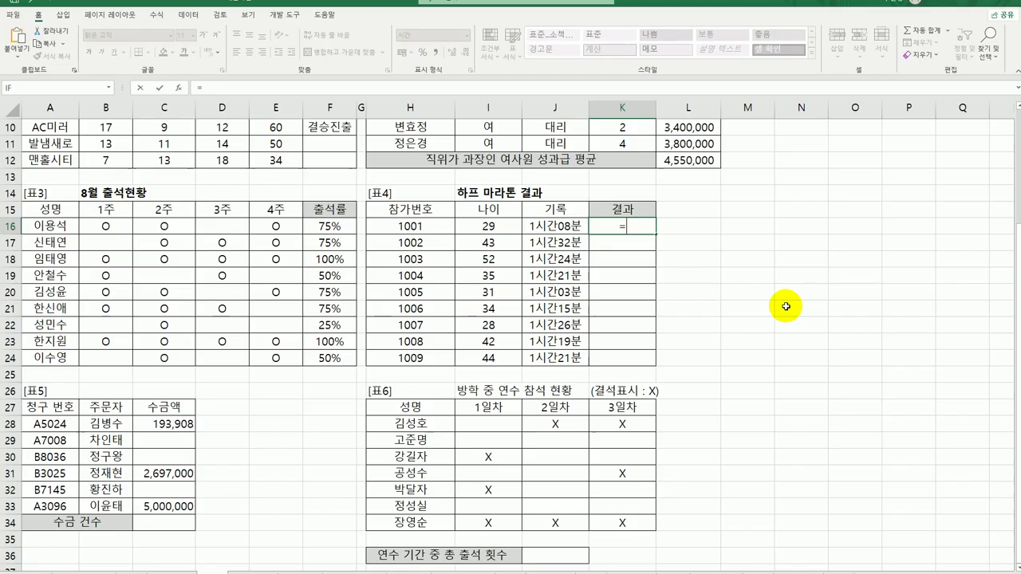
type("sm")
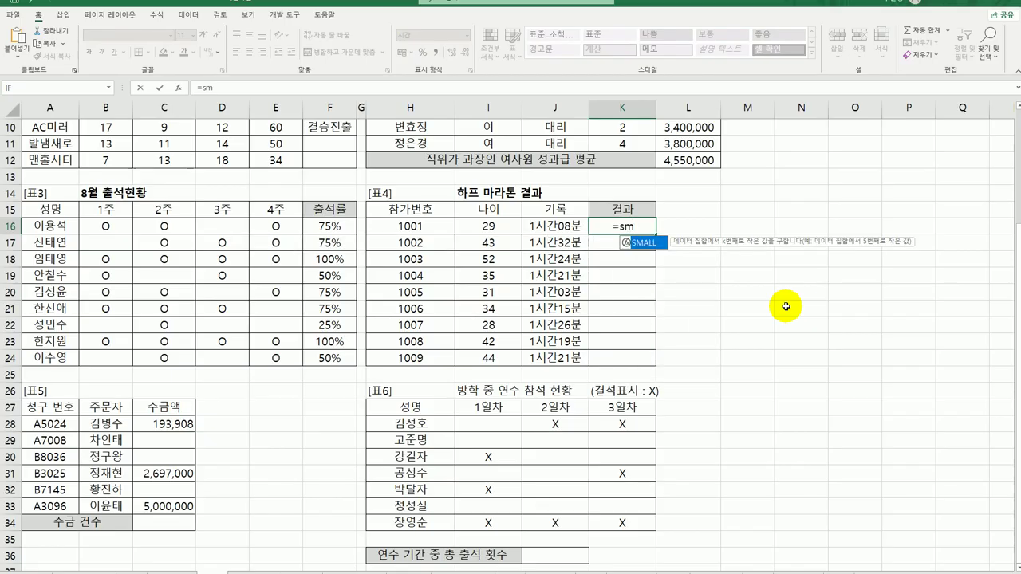
double_click(643, 242)
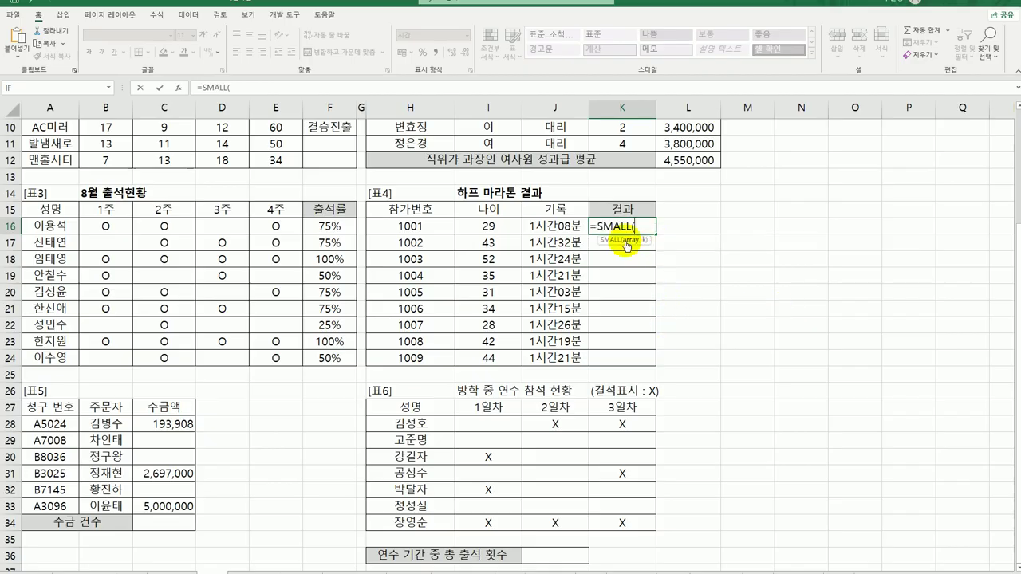
left_click(179, 87)
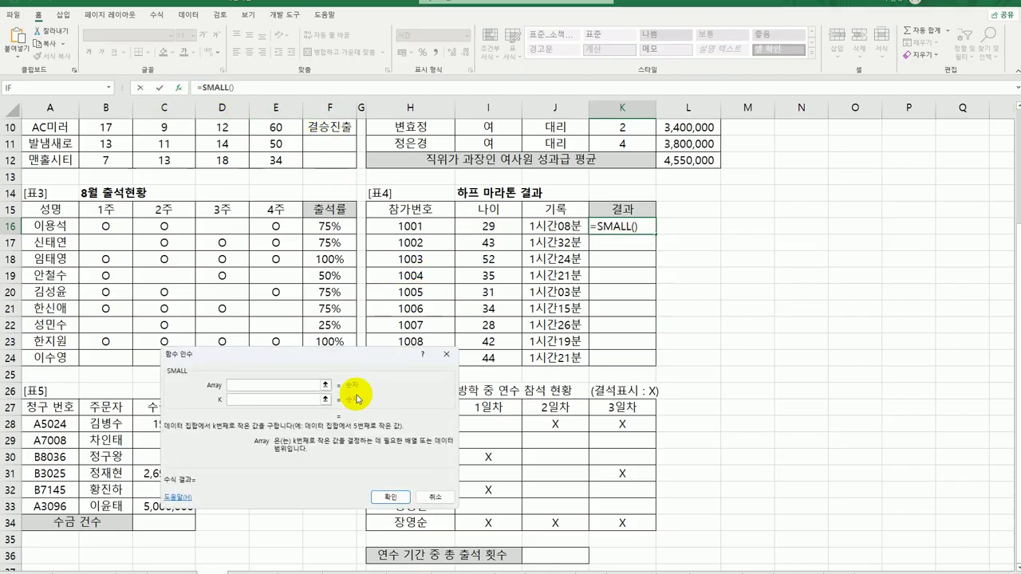
Set the SMALL array to the absolute range $J$16:$J$24 with K as 3, and fill the formula down to K24
left_click_drag(556, 228, 556, 359)
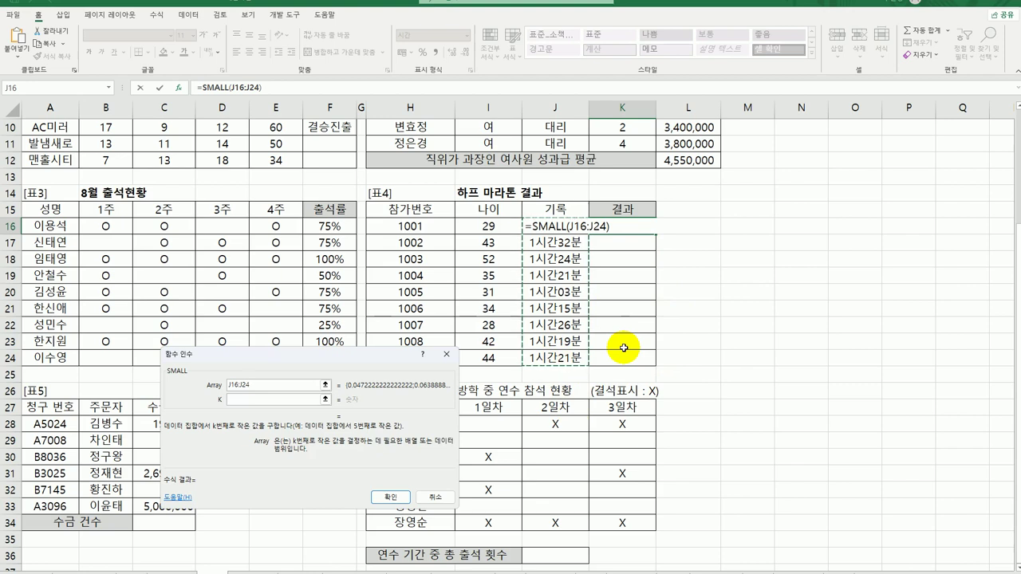
key("F4")
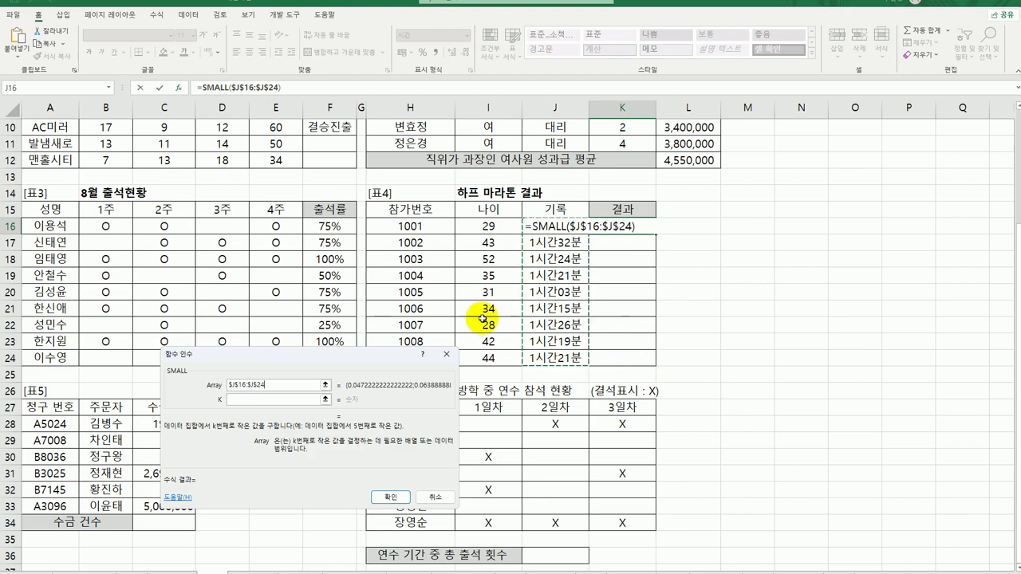
left_click(247, 397)
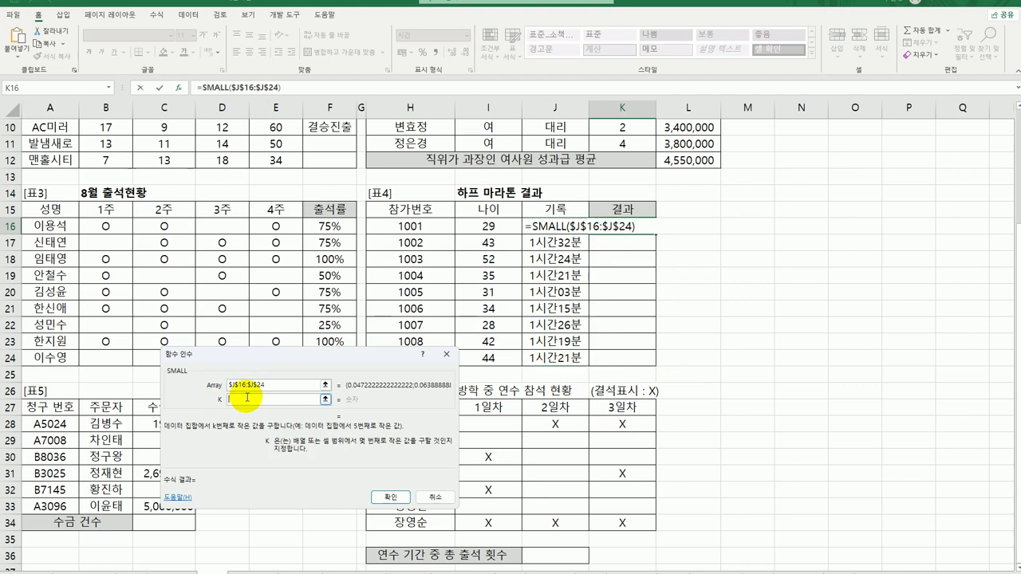
type("3")
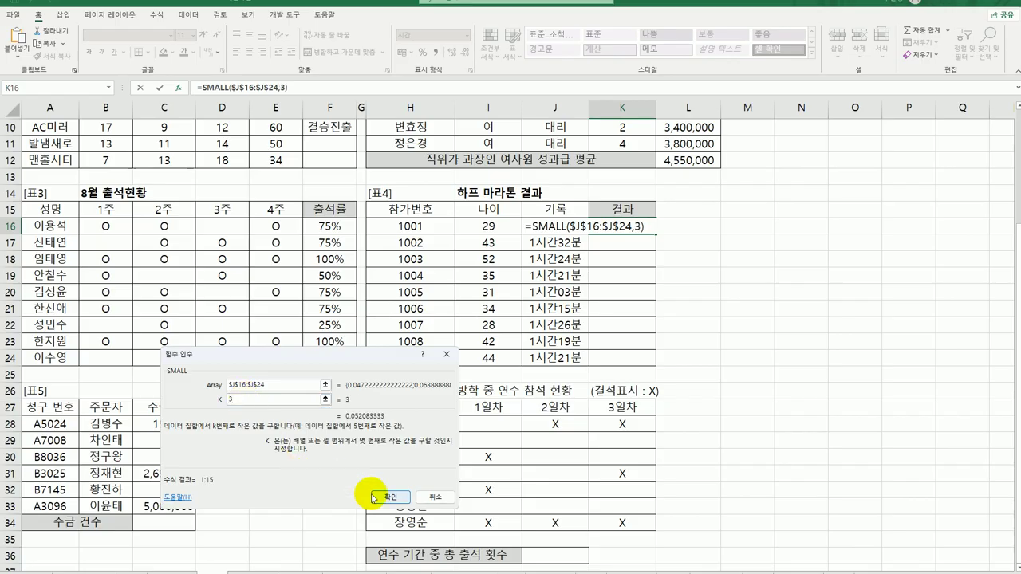
left_click(390, 497)
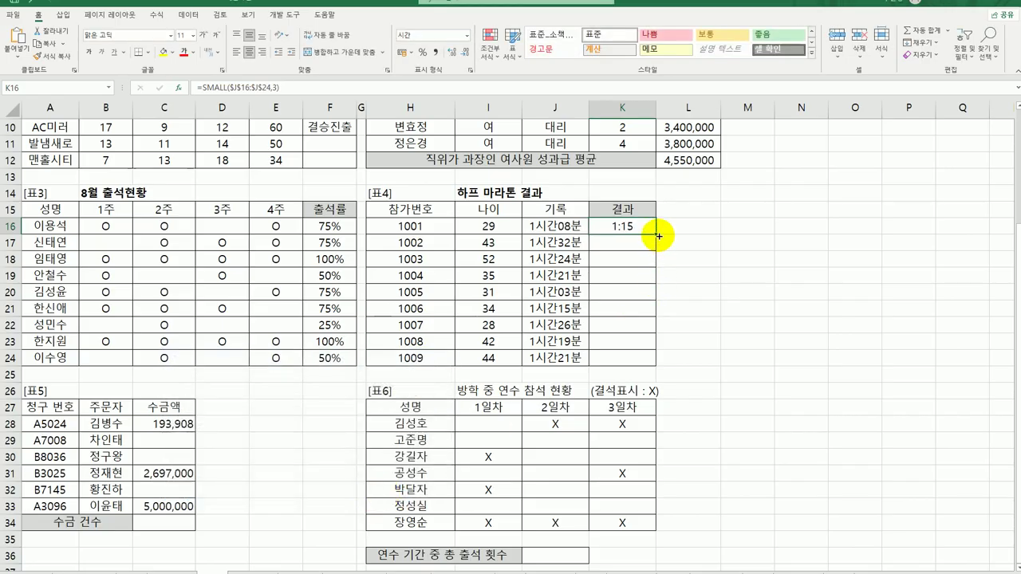
left_click_drag(658, 235, 648, 372)
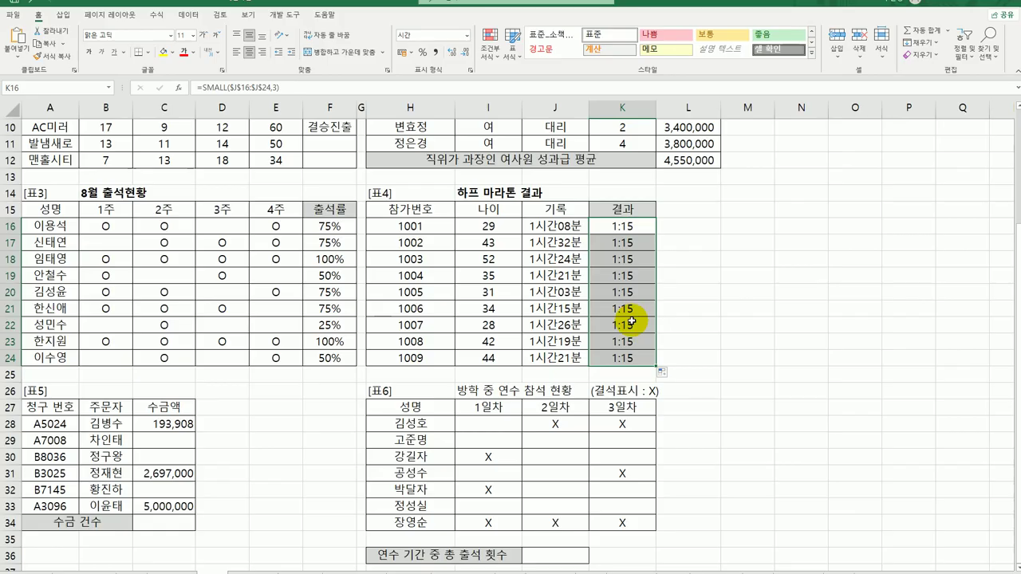
Wrap the SMALL formula in K16 in an IF function and open its function arguments
left_click(638, 229)
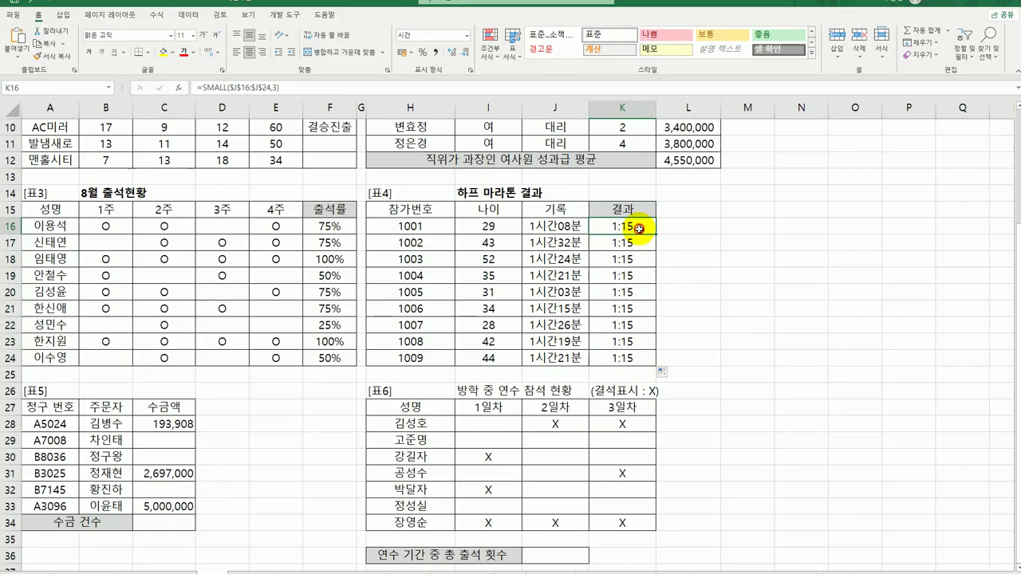
double_click(639, 229)
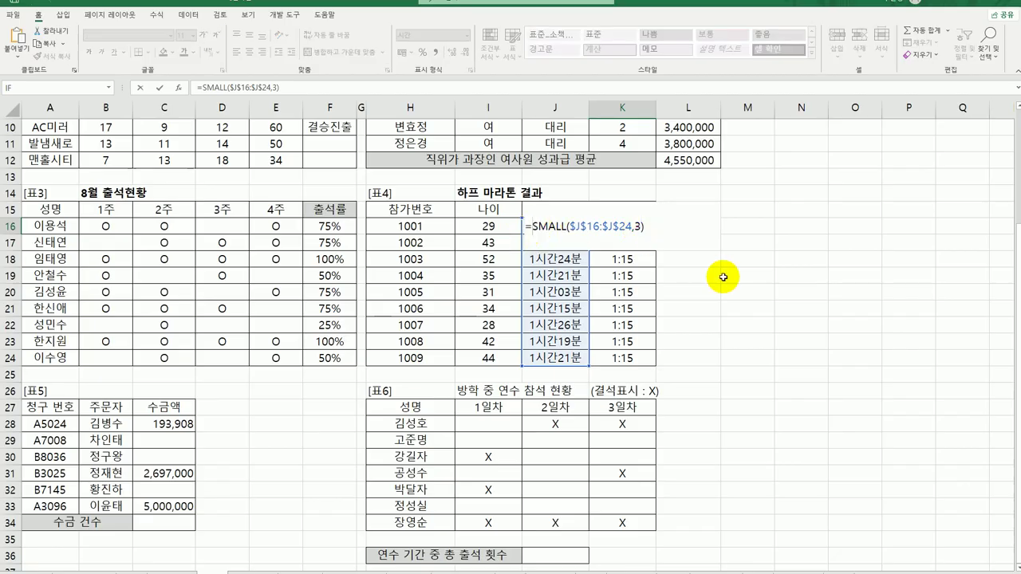
type("if")
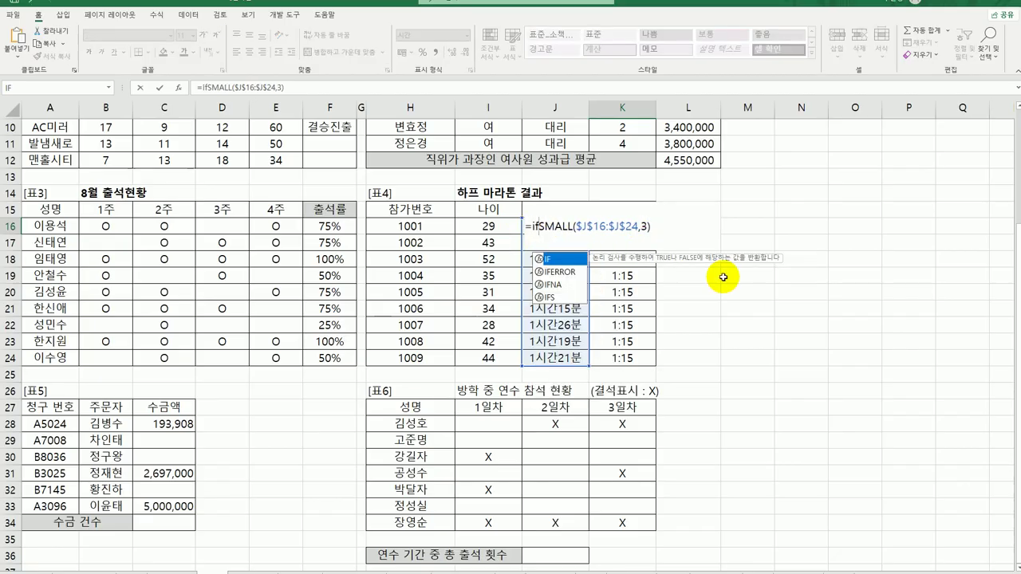
key("Tab")
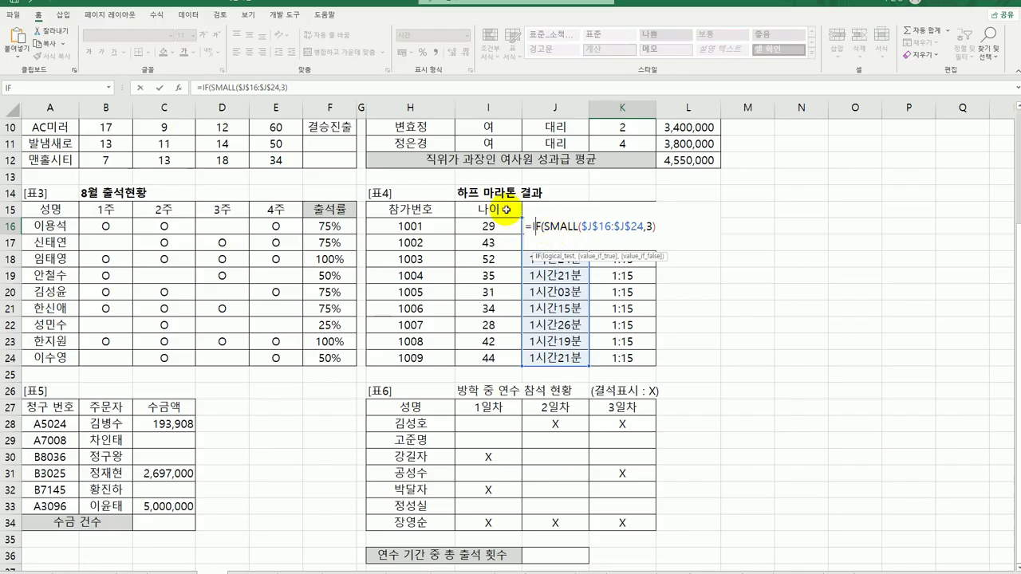
left_click(178, 88)
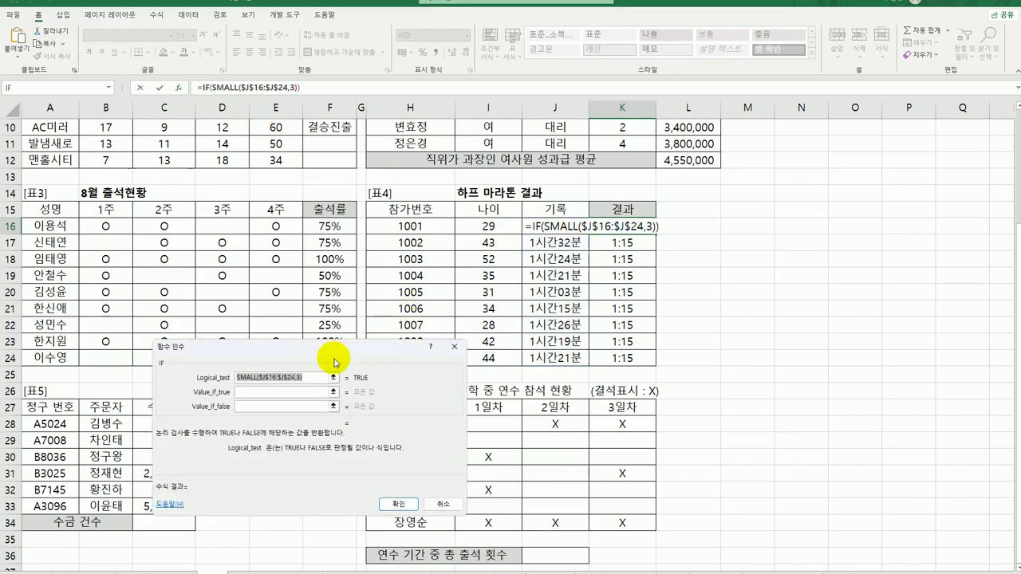
Complete the IF logical test as J16<=SMALL($J$16:$J$24,3)
left_click_drag(304, 377, 221, 377)
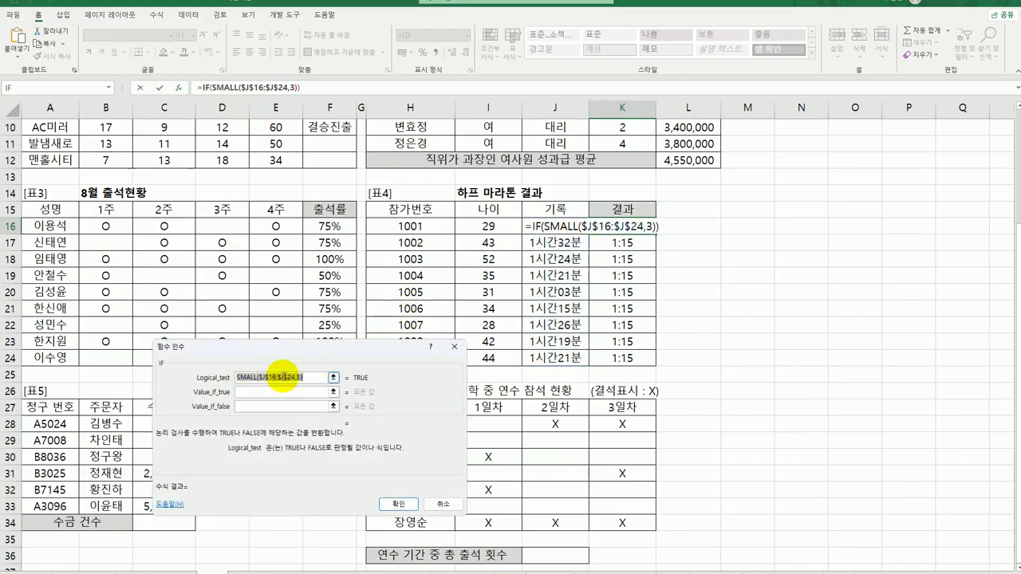
left_click(306, 377)
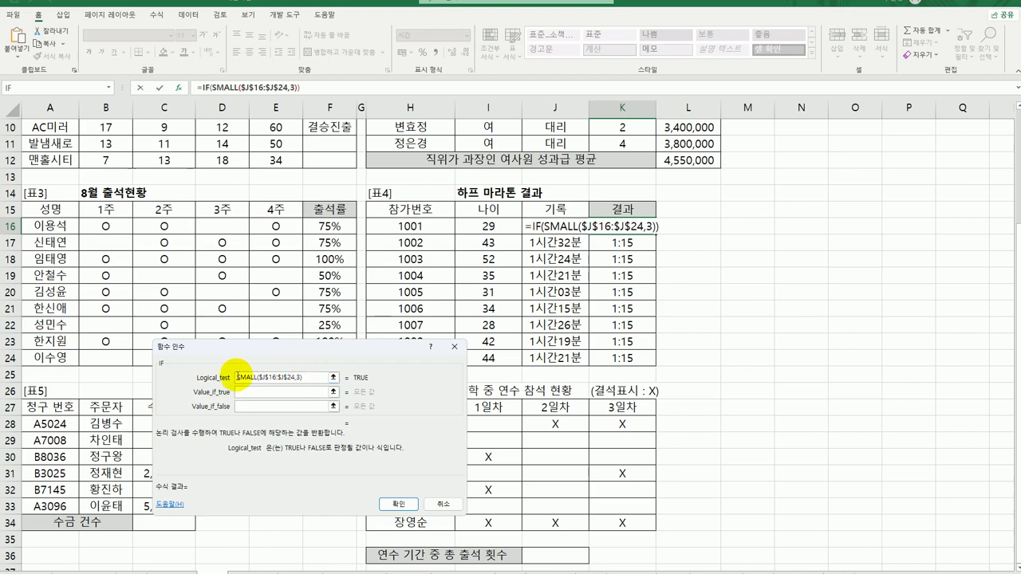
left_click(238, 377)
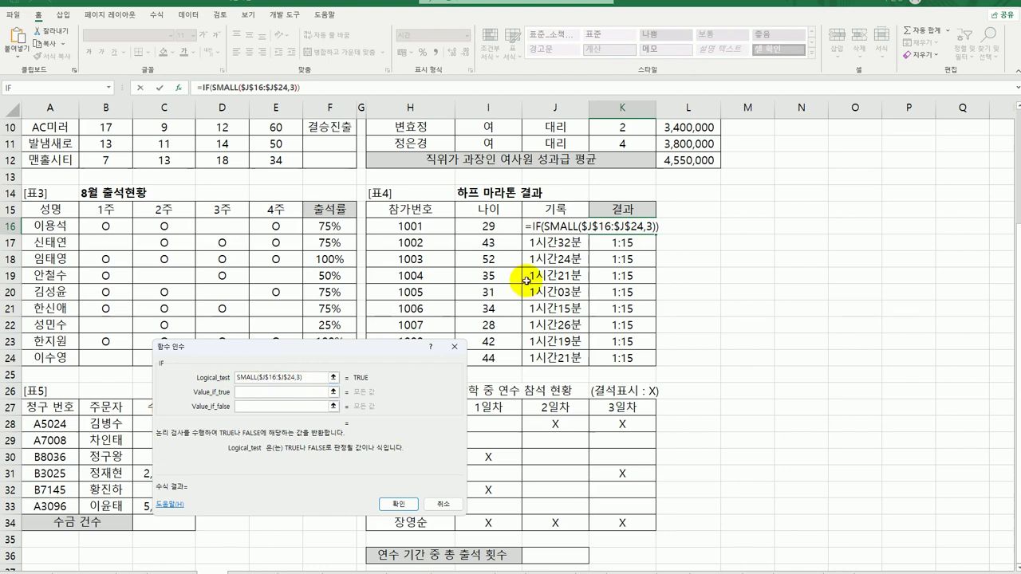
left_click(537, 225)
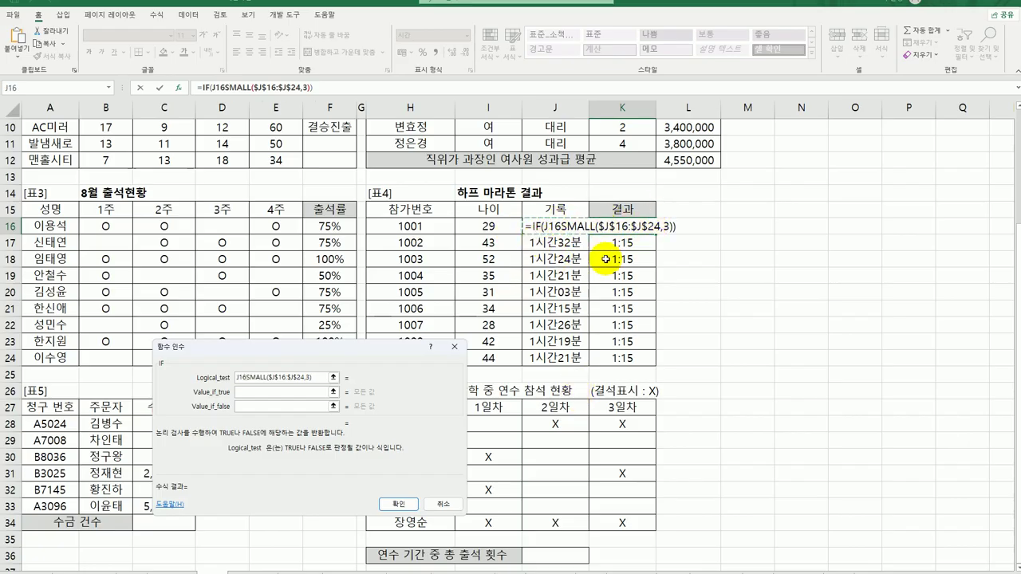
type("<=")
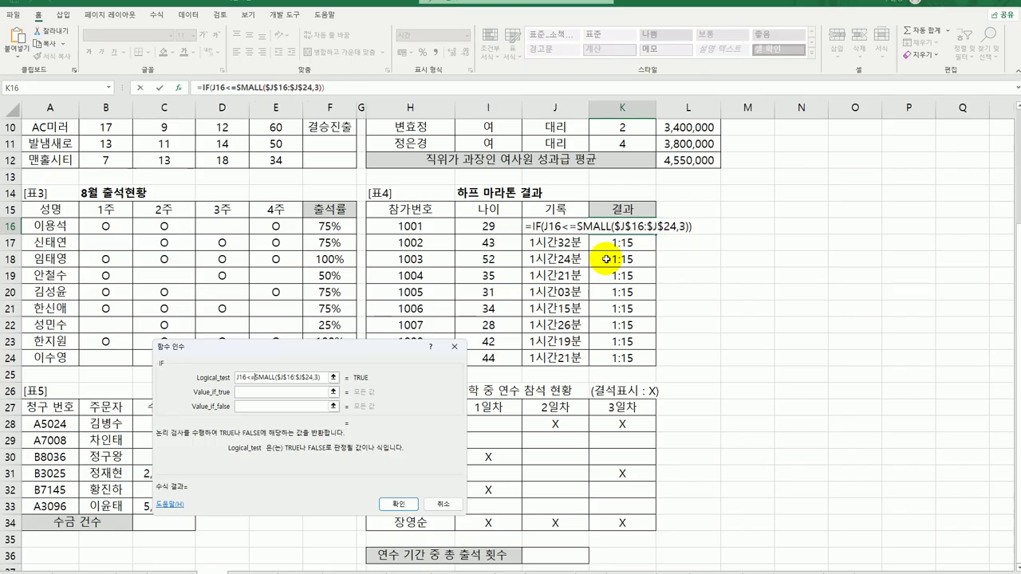
Set the IF function's value if true to the text "입상"
left_click(273, 392)
type("dlqt")
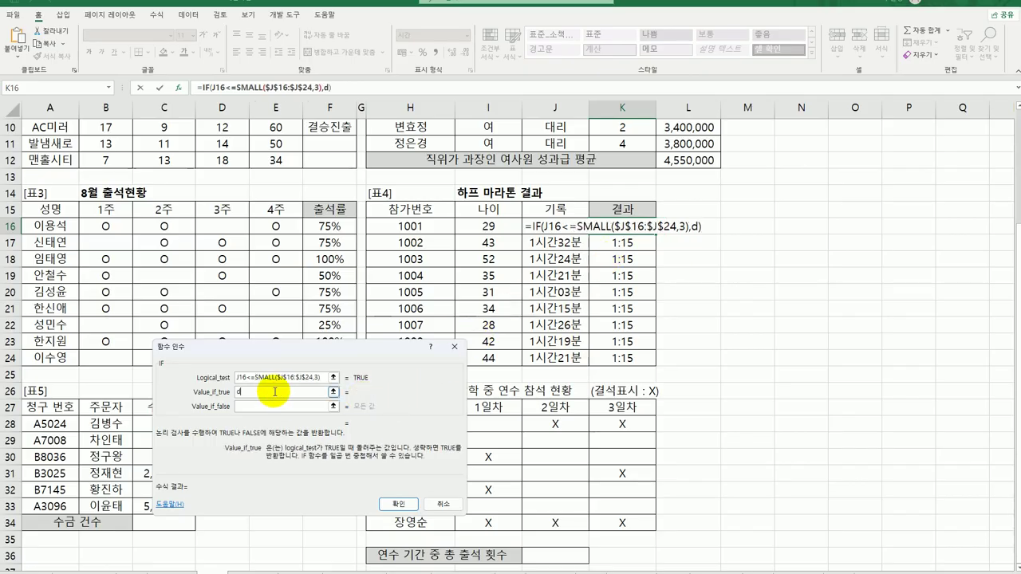
key("BackSpace")
key("BackSpace")
key("BackSpace")
key("BackSpace")
type("입상")
key("Tab")
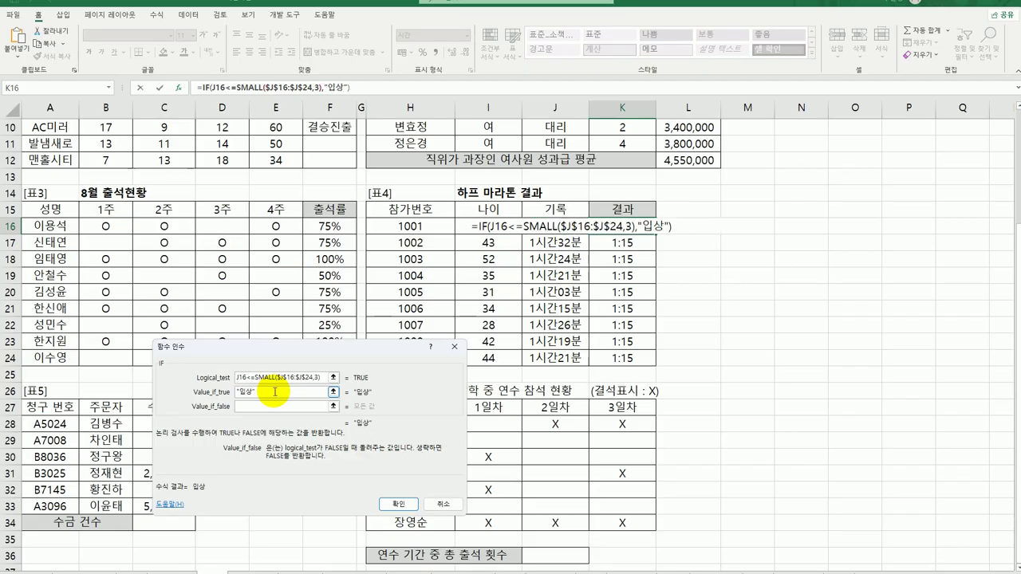
Set the IF function's value if false to an empty text "" and fill the completed formula down to K24
type("\"\"")
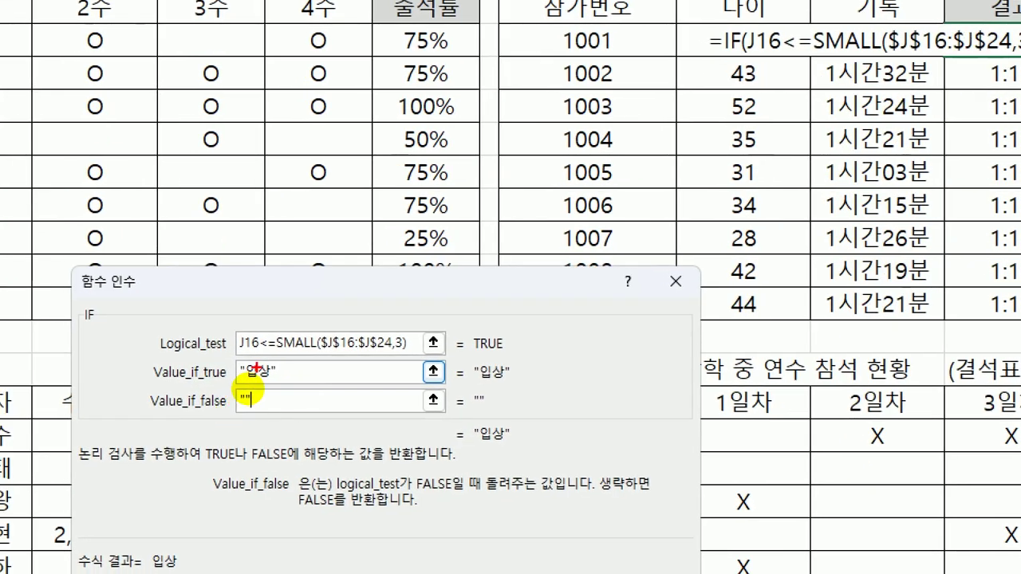
left_click_drag(280, 356, 406, 353)
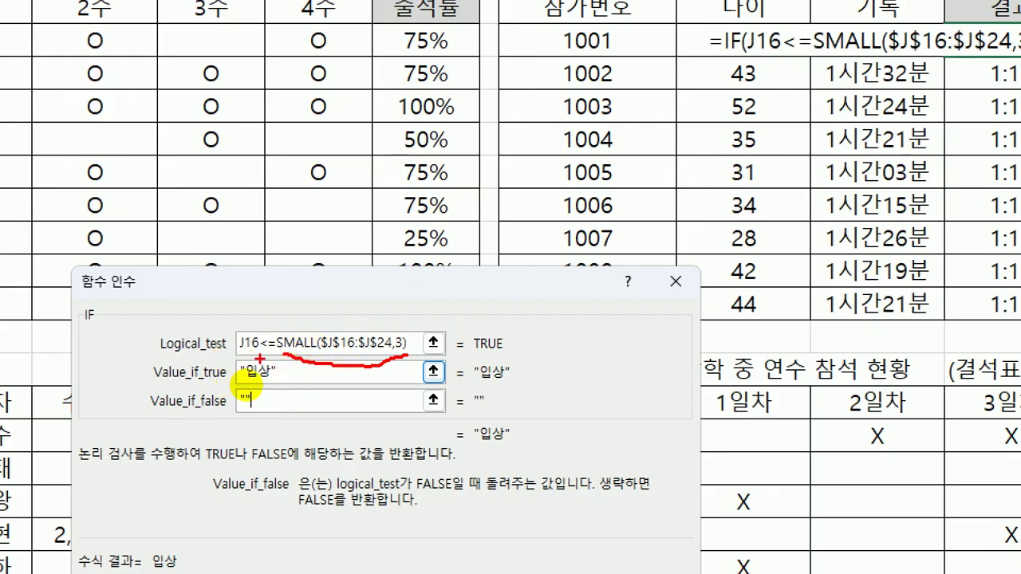
mouse_move(259, 327)
left_mouse_down()
mouse_move(231, 338)
mouse_move(256, 351)
left_mouse_up()
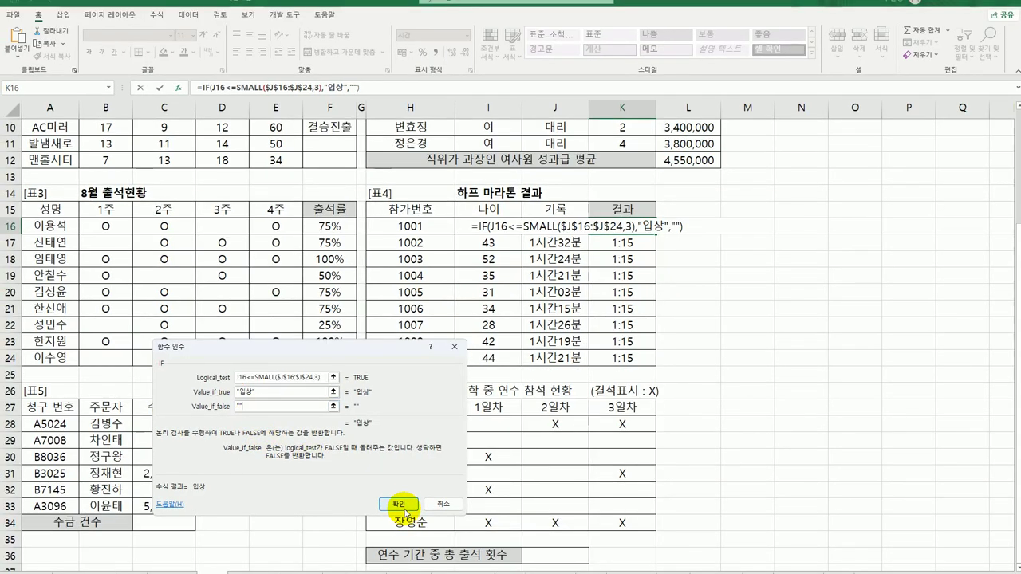
left_click(399, 505)
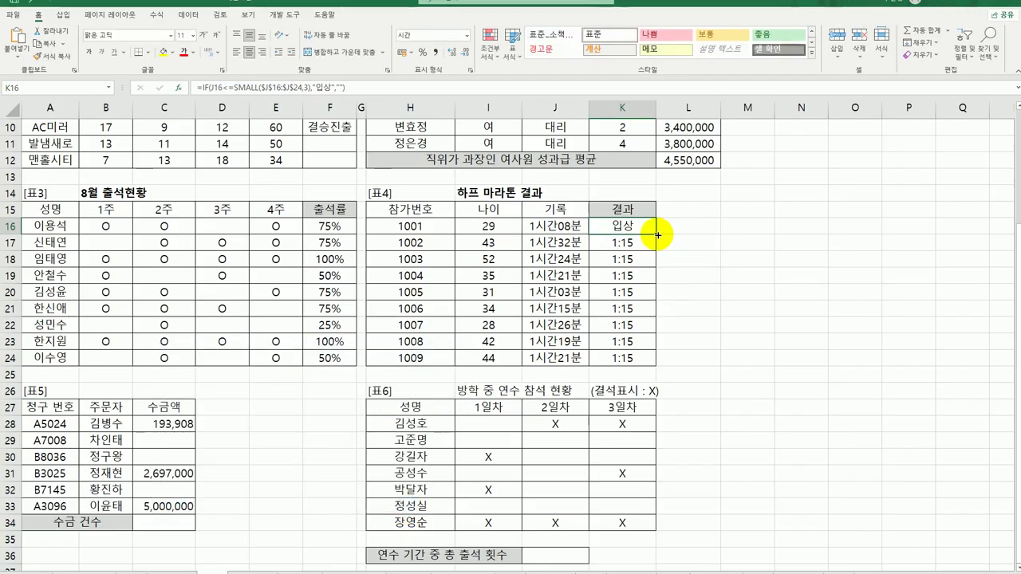
left_click_drag(657, 235, 655, 368)
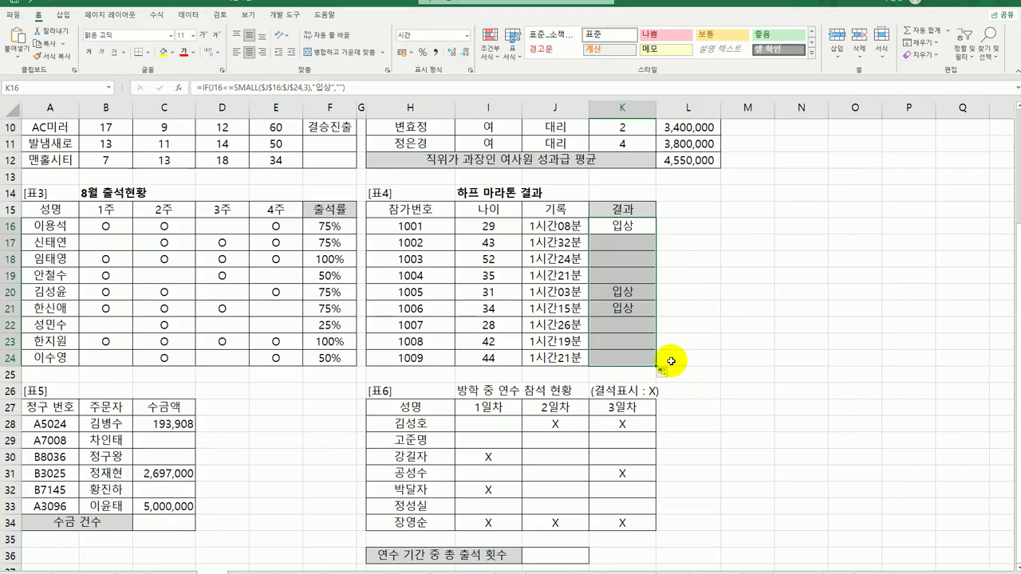
Enter the formula =COUNT(C28:C33)&"건" in C34 to count the collections in 표5
scroll(669, 364, "down", 1)
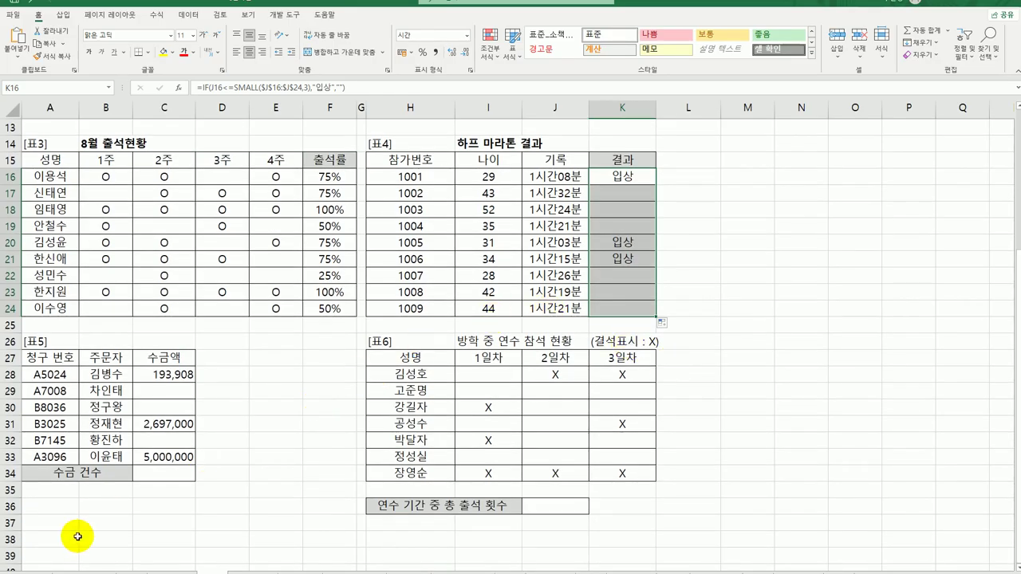
left_click(151, 479)
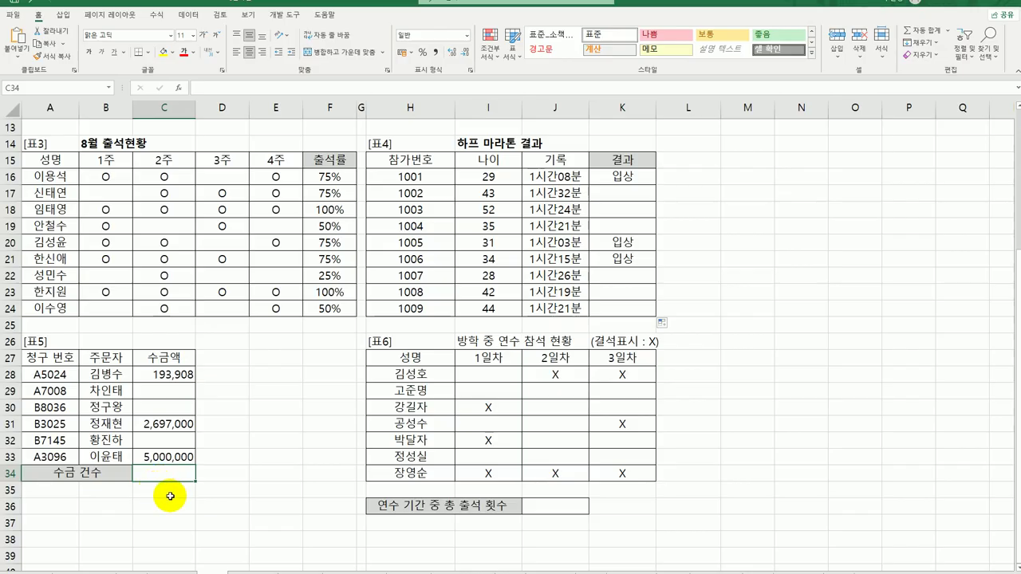
left_click(162, 375)
left_click(165, 422)
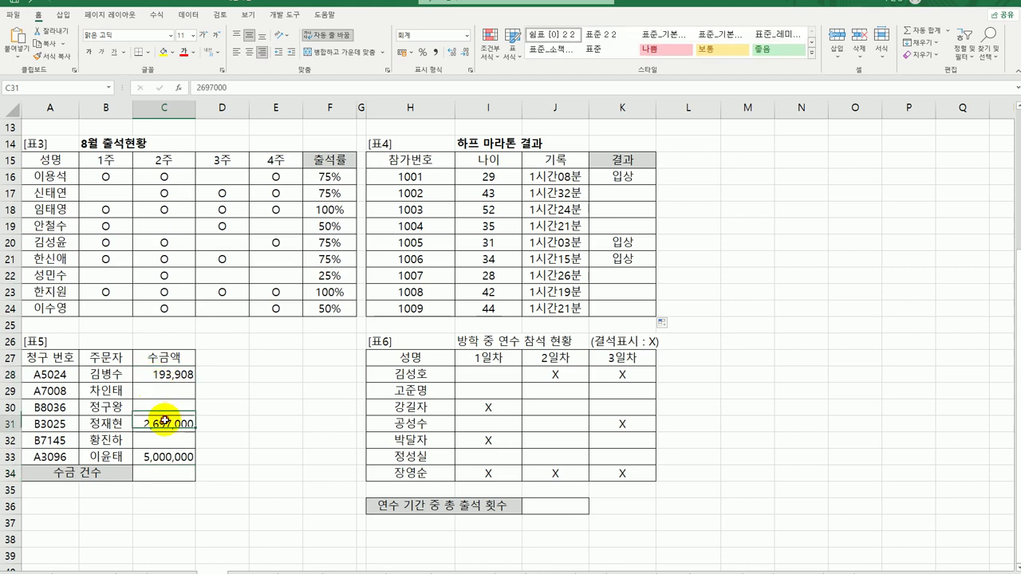
left_click(176, 474)
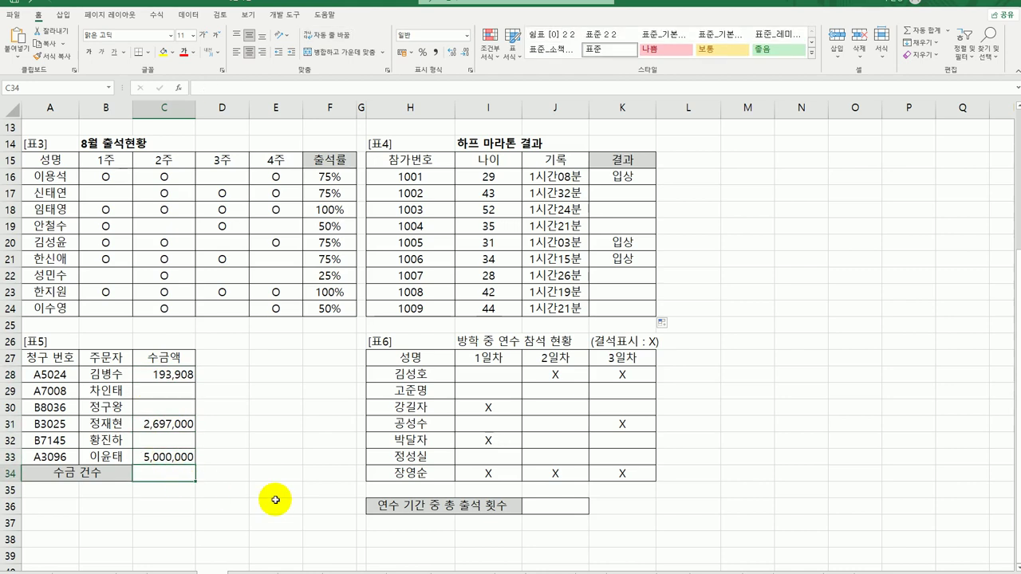
type("=")
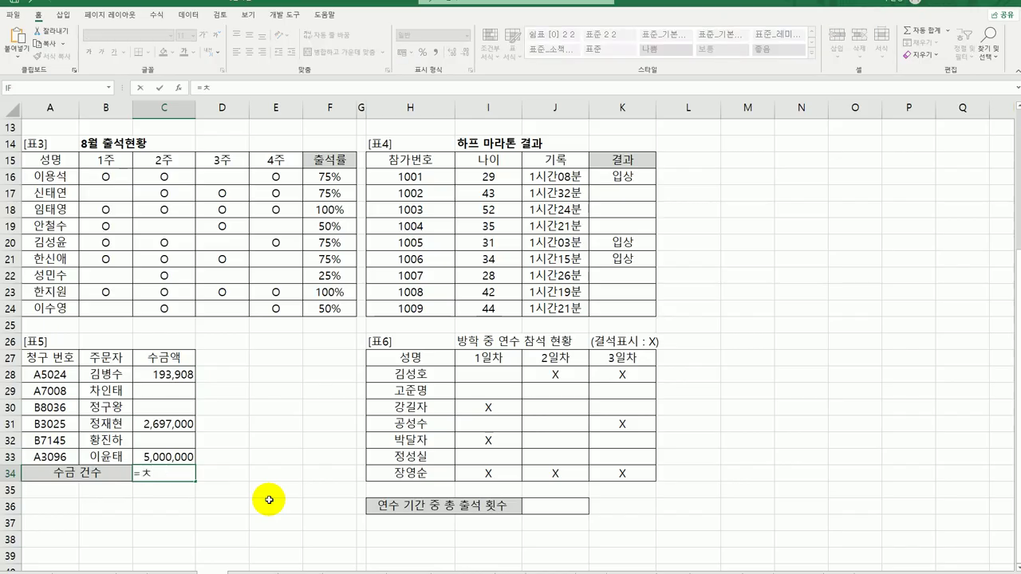
type("cou")
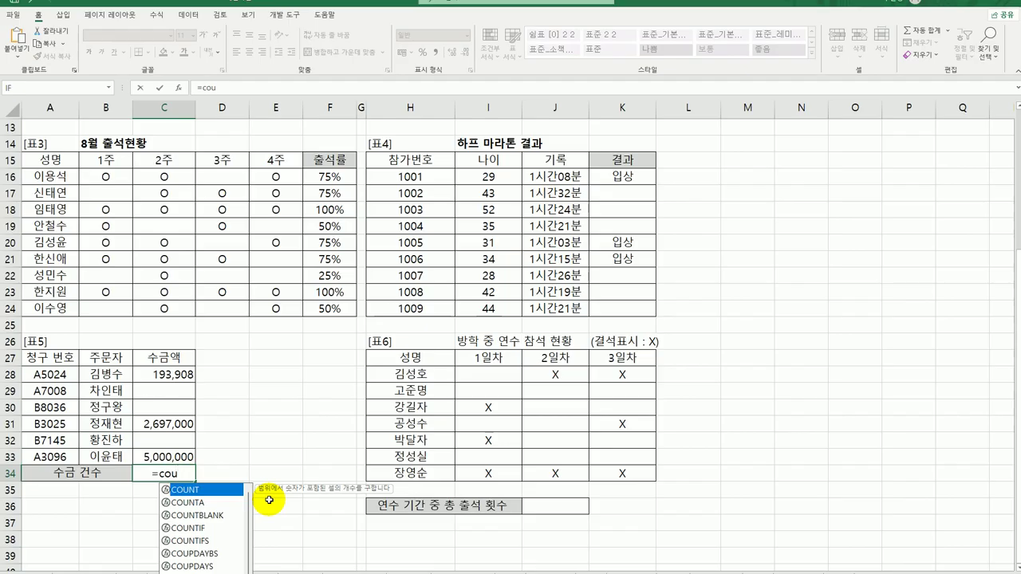
double_click(208, 489)
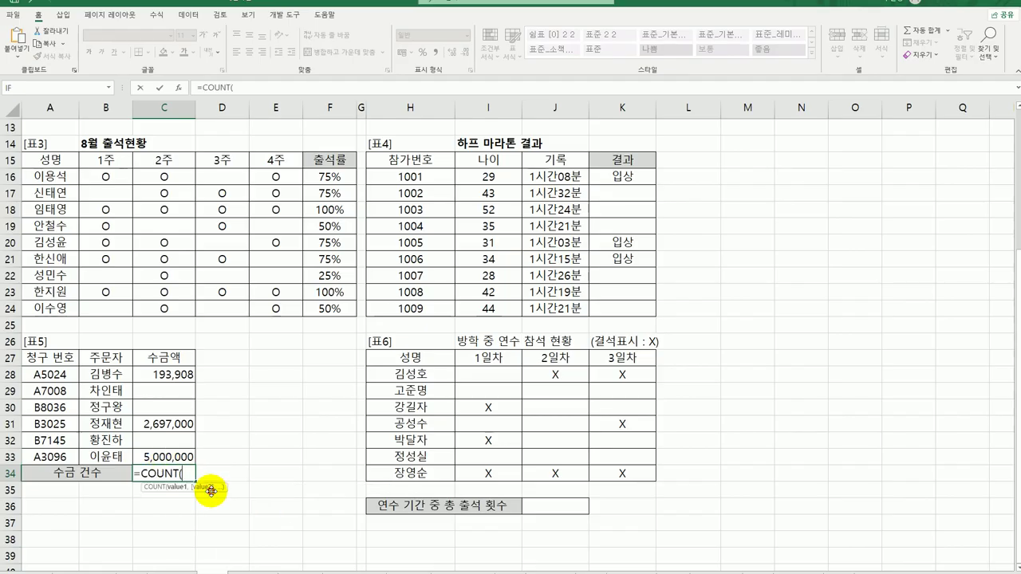
left_click_drag(167, 374, 182, 456)
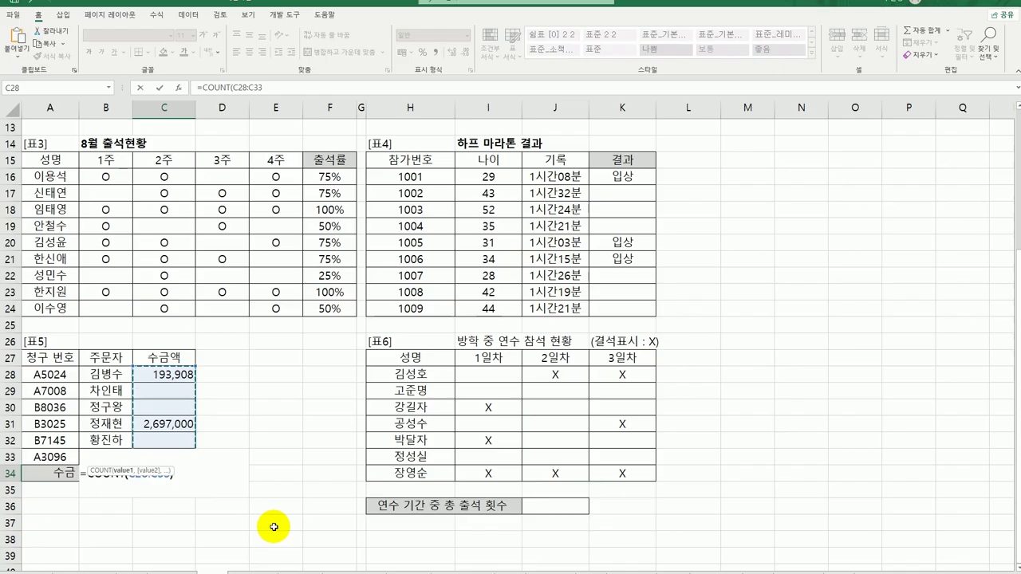
type(")&")
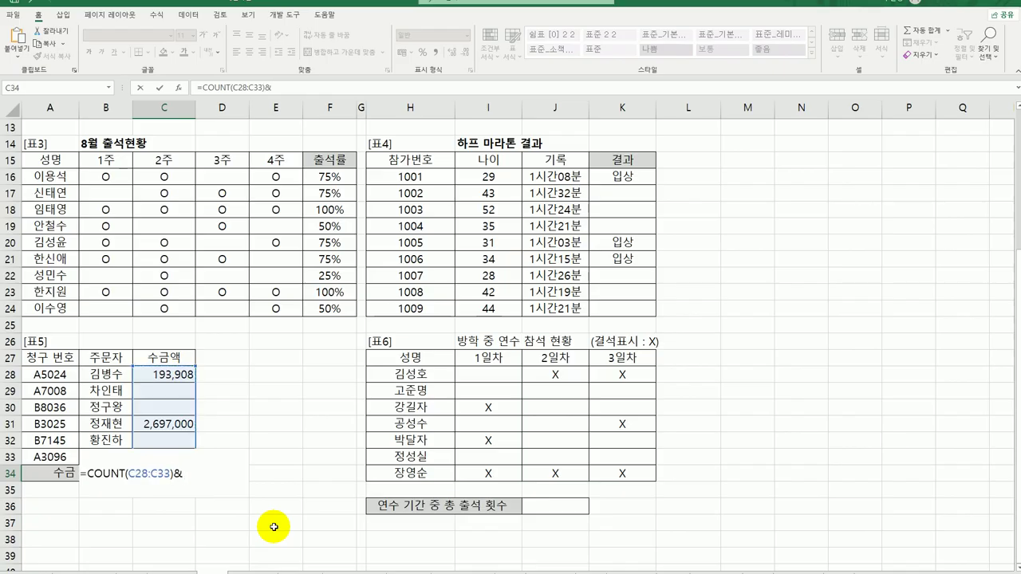
type("\"건\"")
key("ctrl+Return")
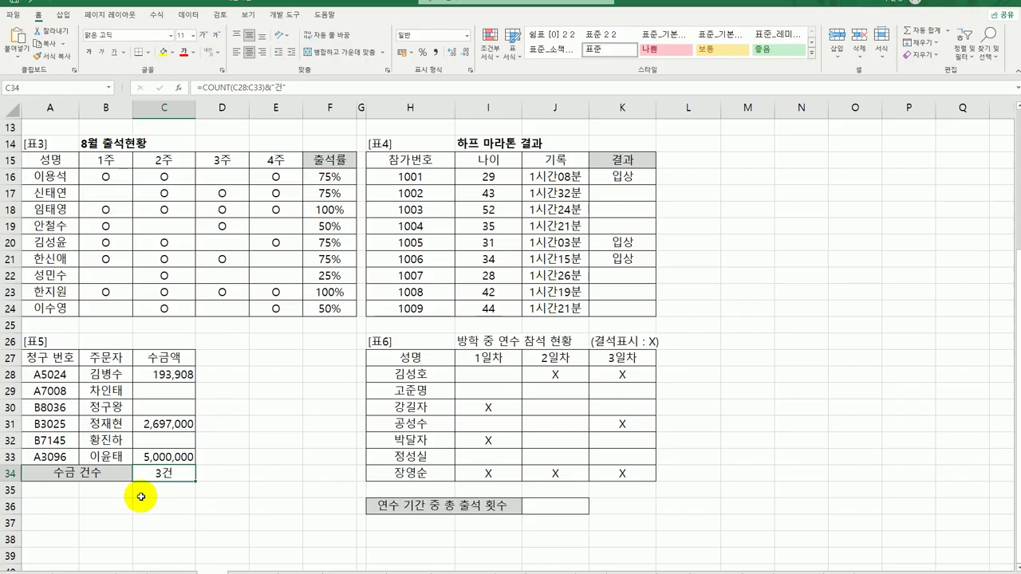
Enter the formula =COUNTBLANK(I28:K34)&"회" in J36 for the total attendance count in 표6
left_click(557, 504)
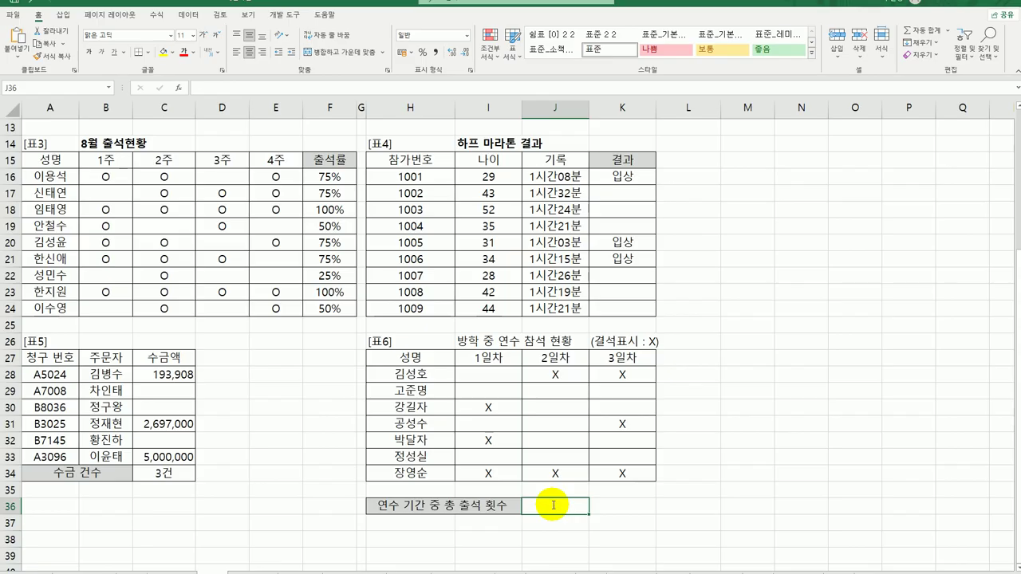
type("=")
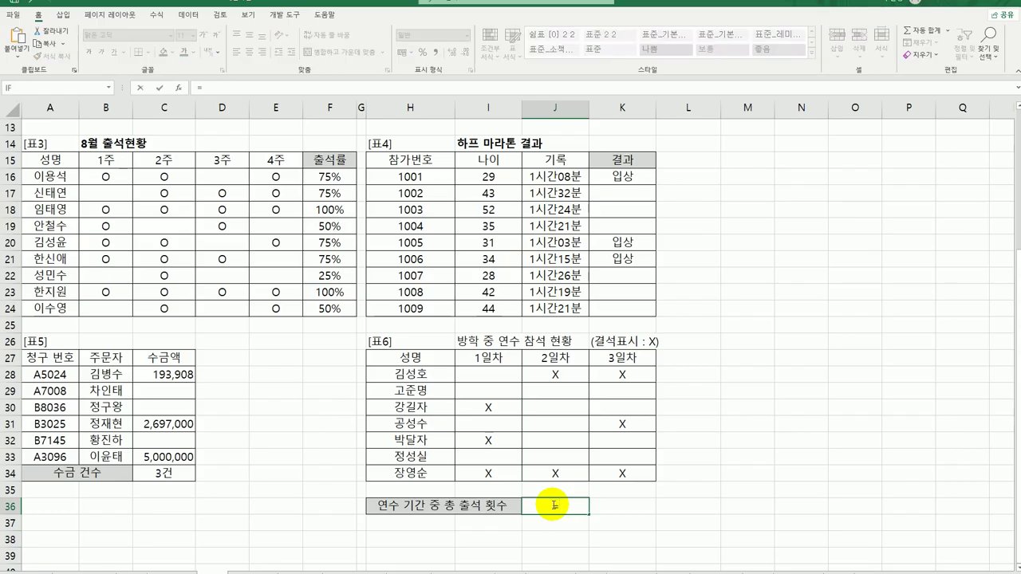
type("ㅊ")
key("BackSpace")
type("coun")
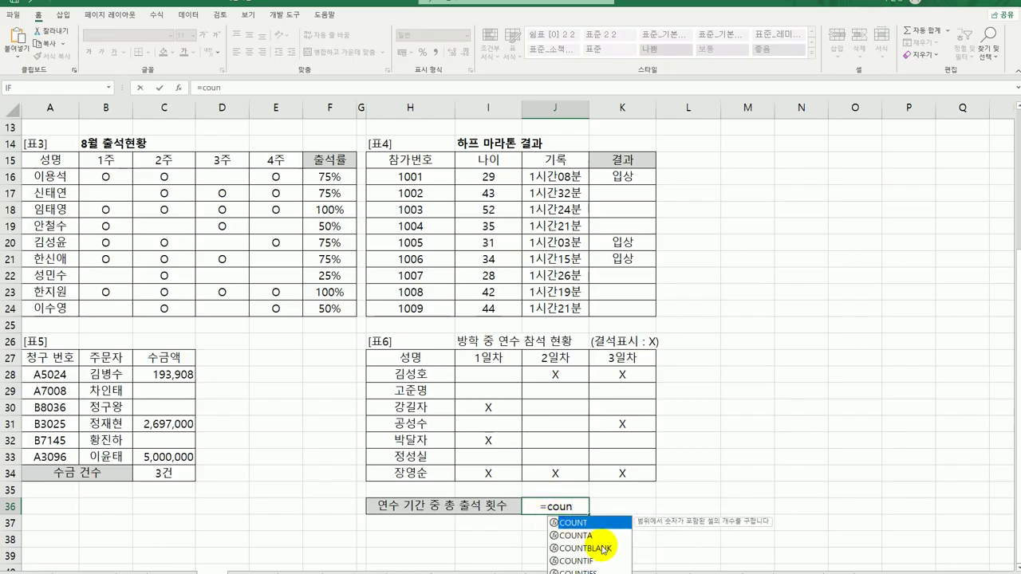
double_click(587, 550)
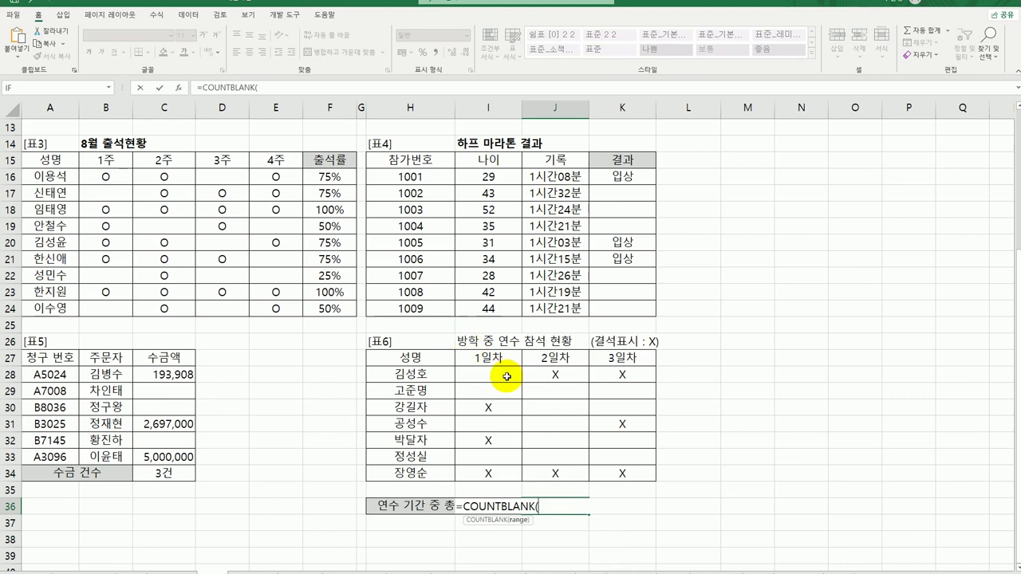
left_click_drag(511, 375, 622, 470)
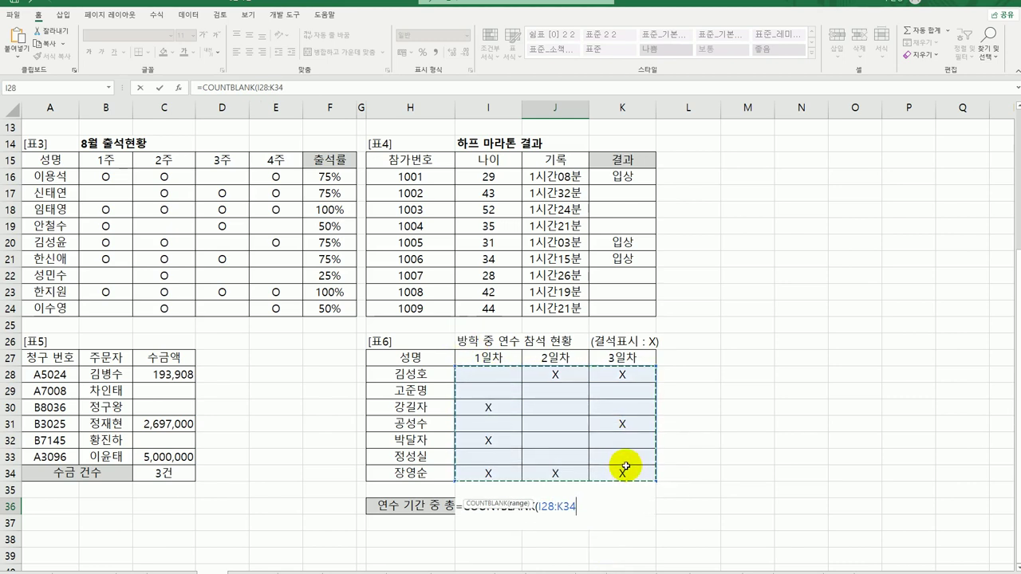
type(")")
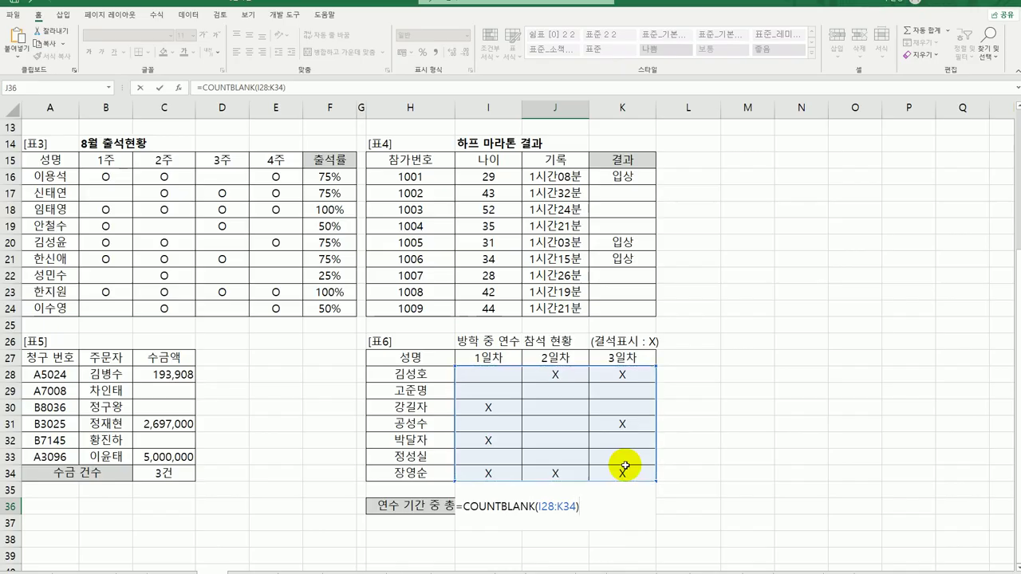
type("&\"회\"")
key("Return")
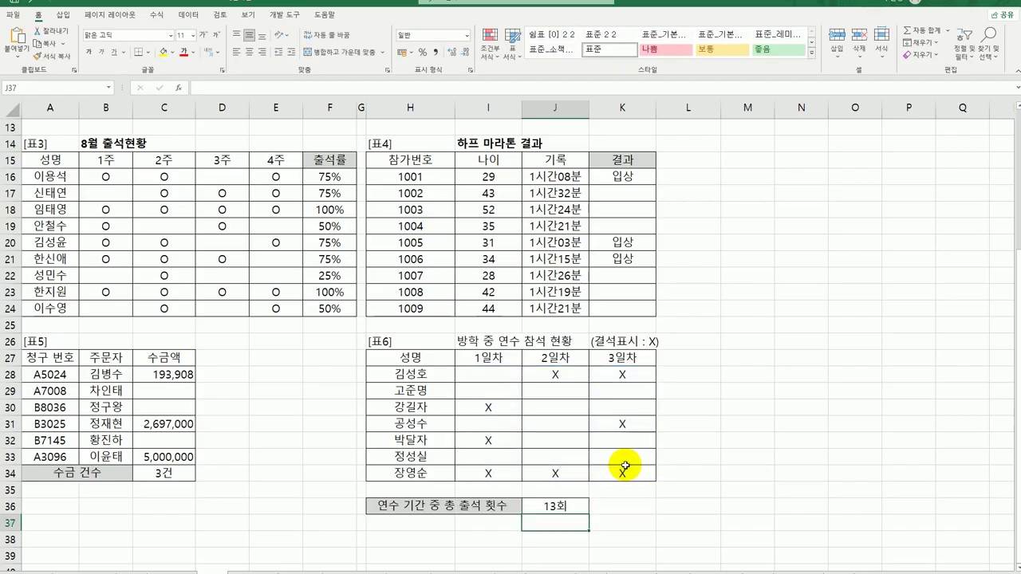
left_click(551, 506)
Look over the completed tables and return to cell A1
scroll(559, 475, "up", 4)
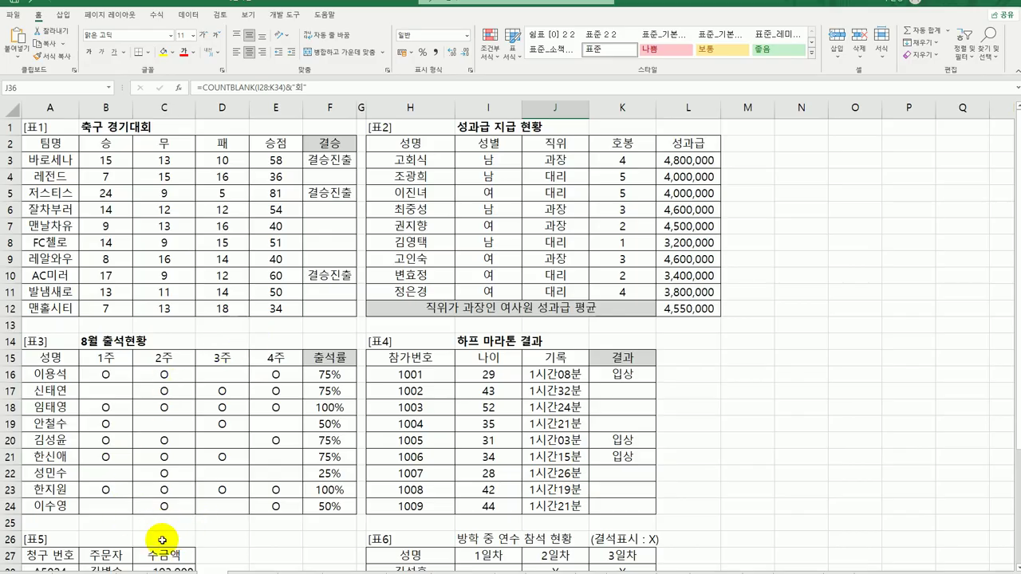
scroll(510, 319, "down", 2)
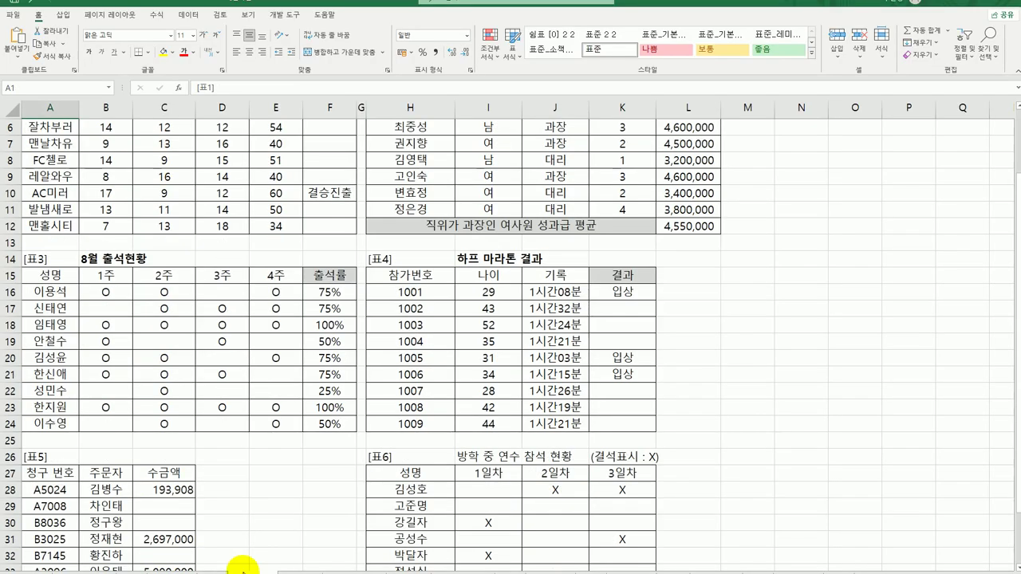
key("ctrl+Home")
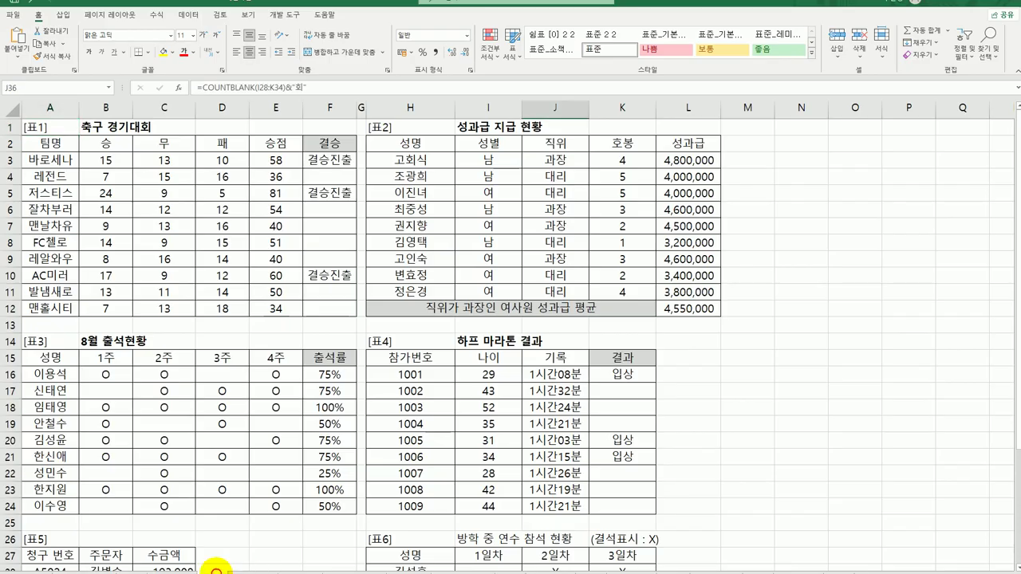
key("ctrl+Home")
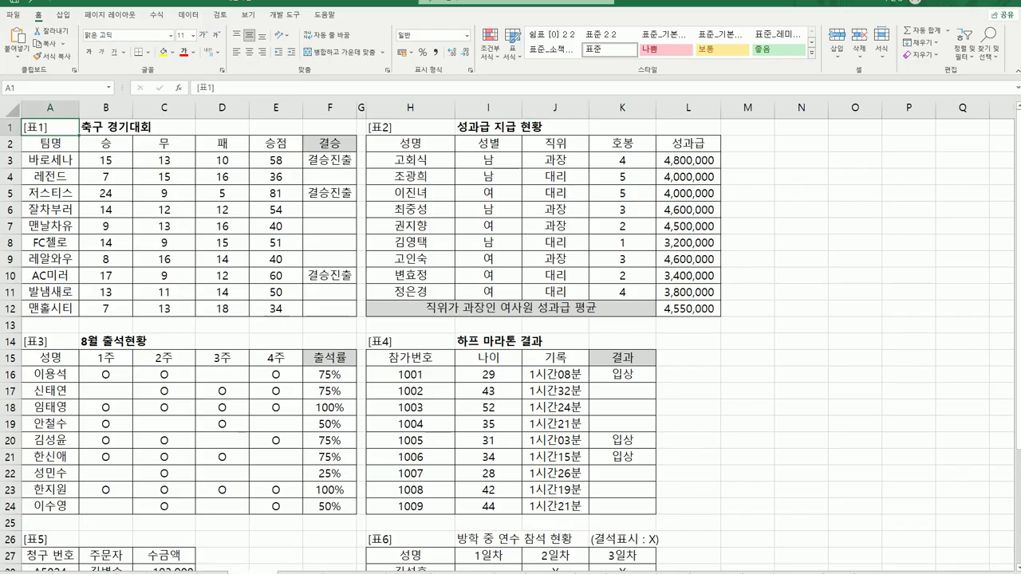